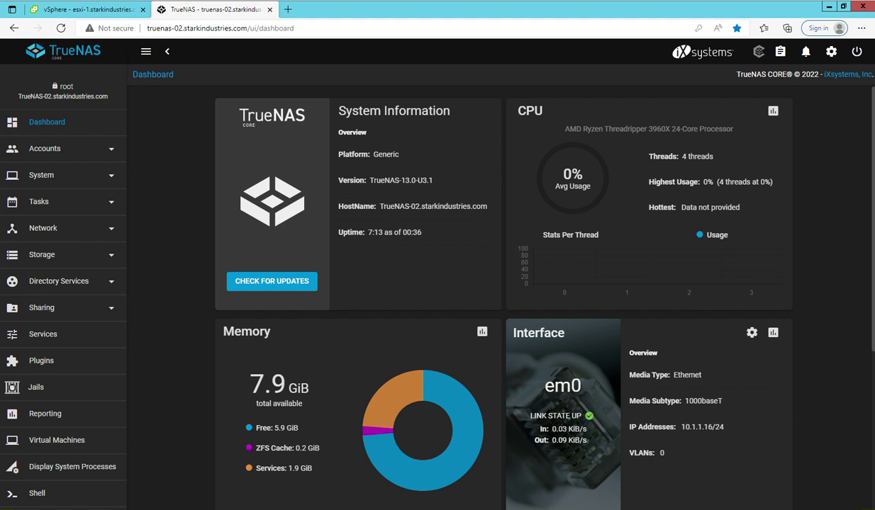
Review the system dashboard, then the existing storage pools and the list of disks
scroll(501, 298, down, 2)
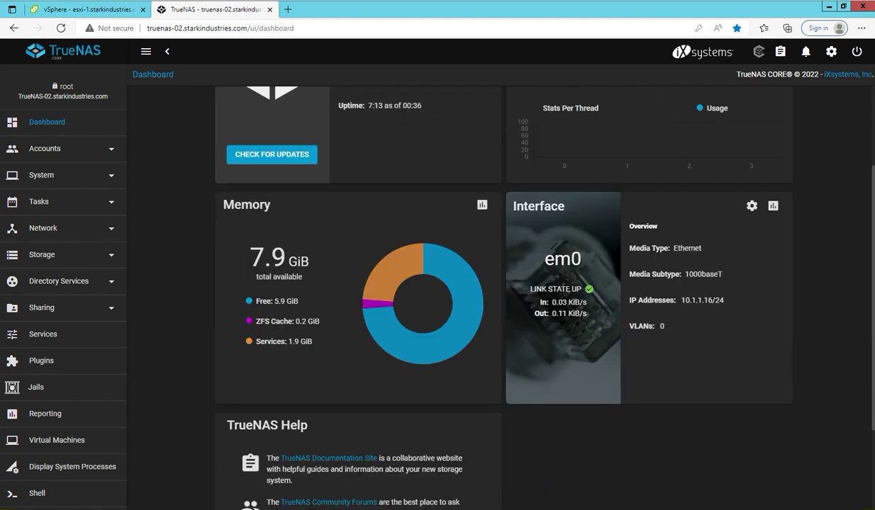
scroll(501, 298, down, 2)
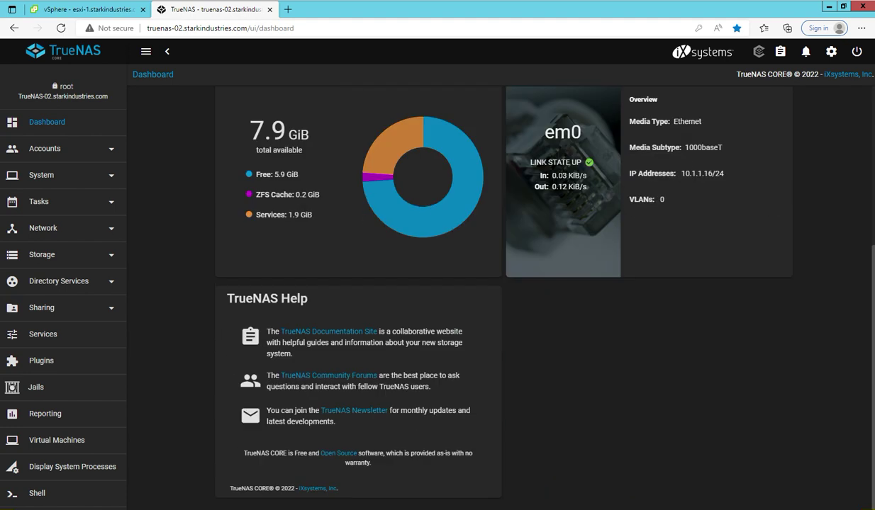
scroll(501, 297, up, 2)
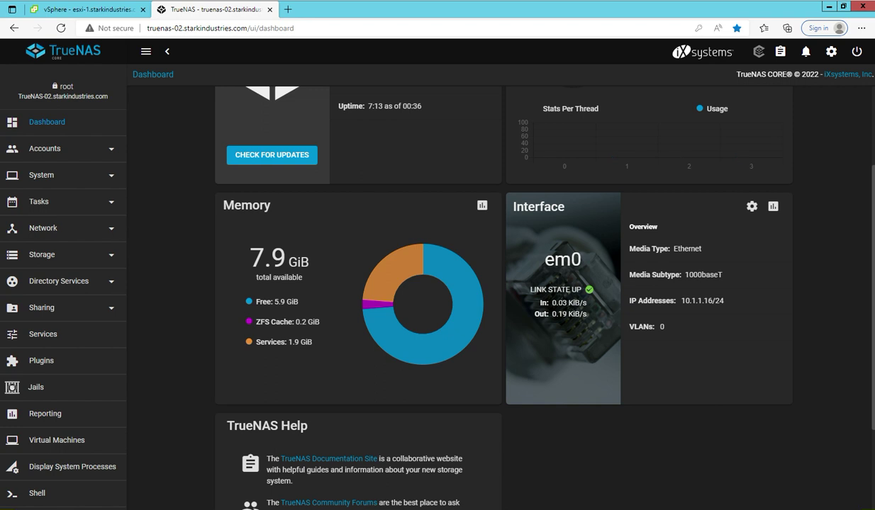
scroll(501, 298, up, 2)
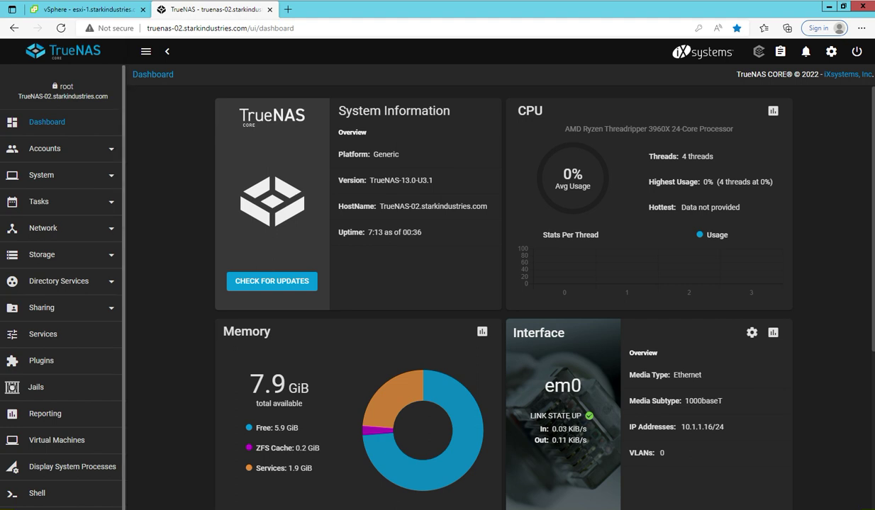
click(42, 256)
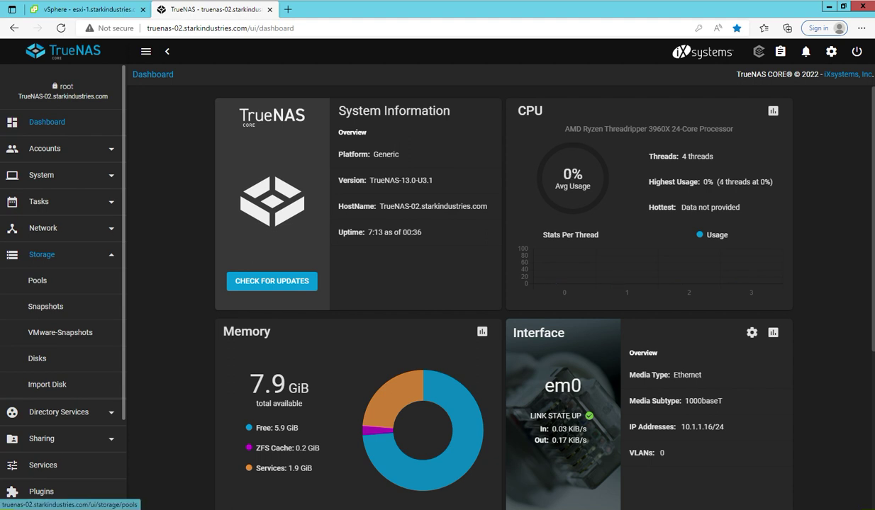
click(37, 281)
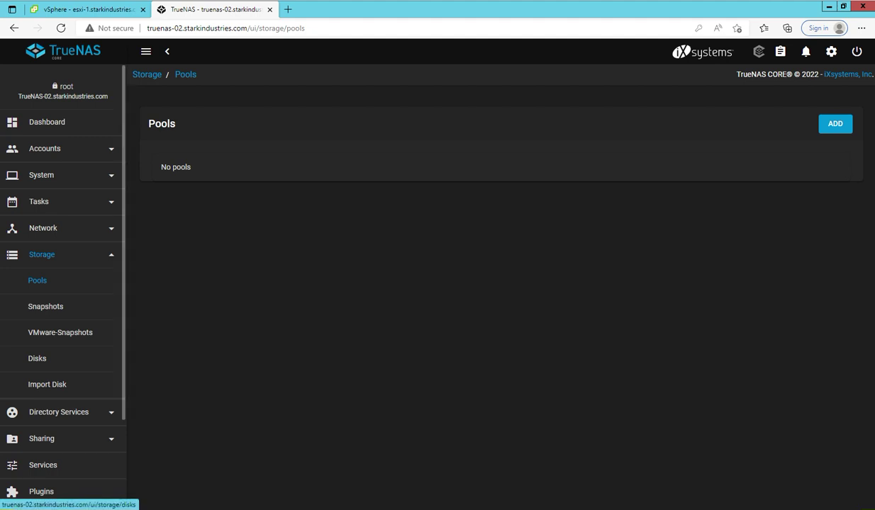
click(37, 358)
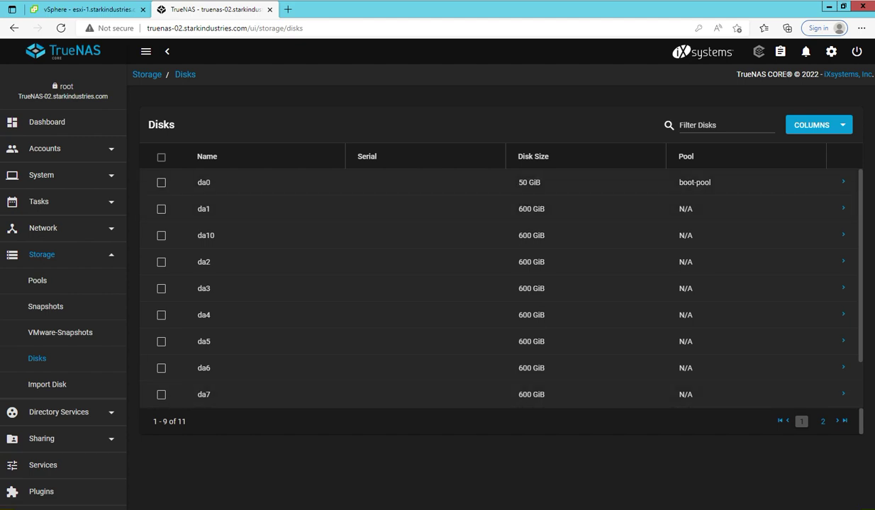
Start creating a new storage pool and name it iscsishare
click(37, 281)
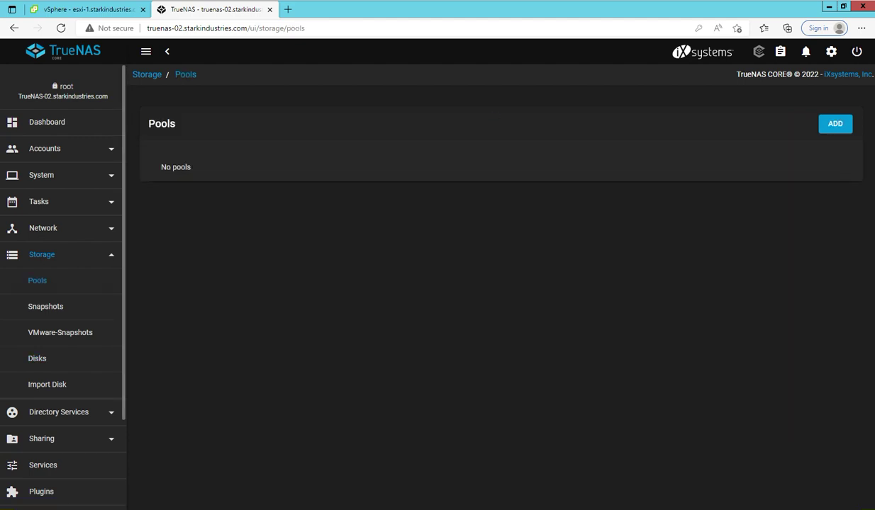
click(835, 124)
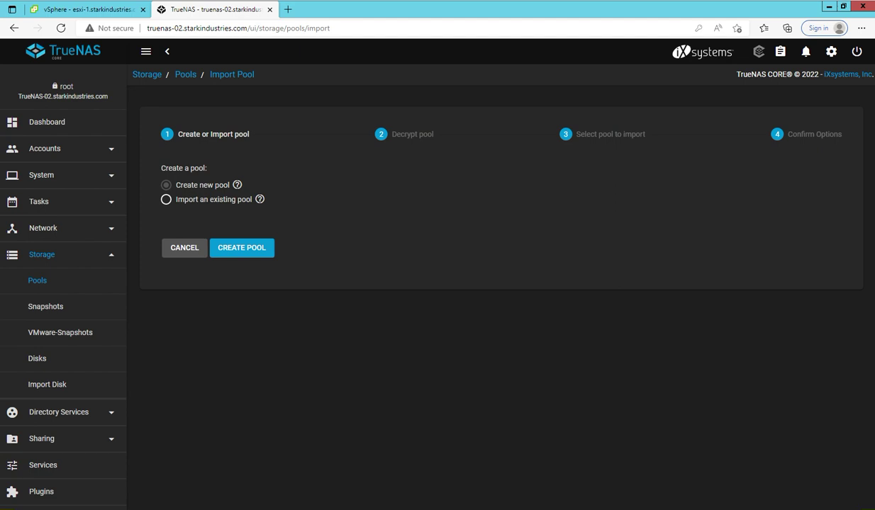
click(241, 248)
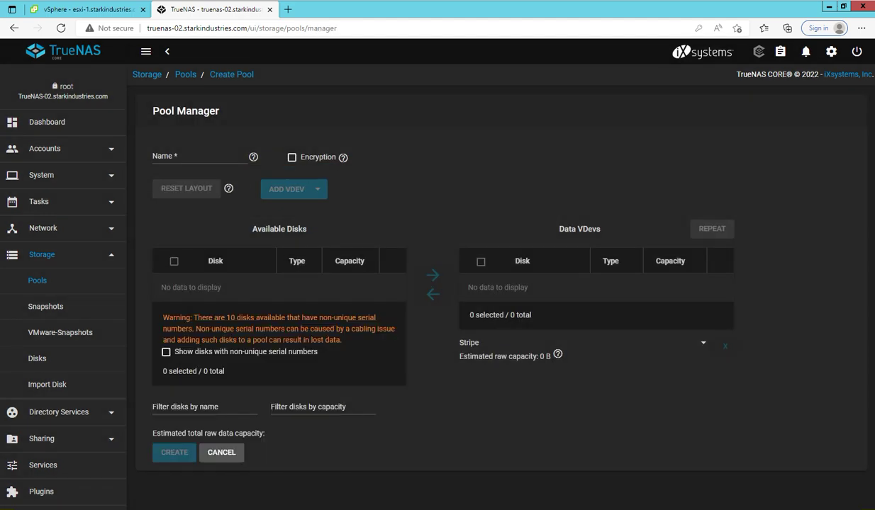
click(198, 156)
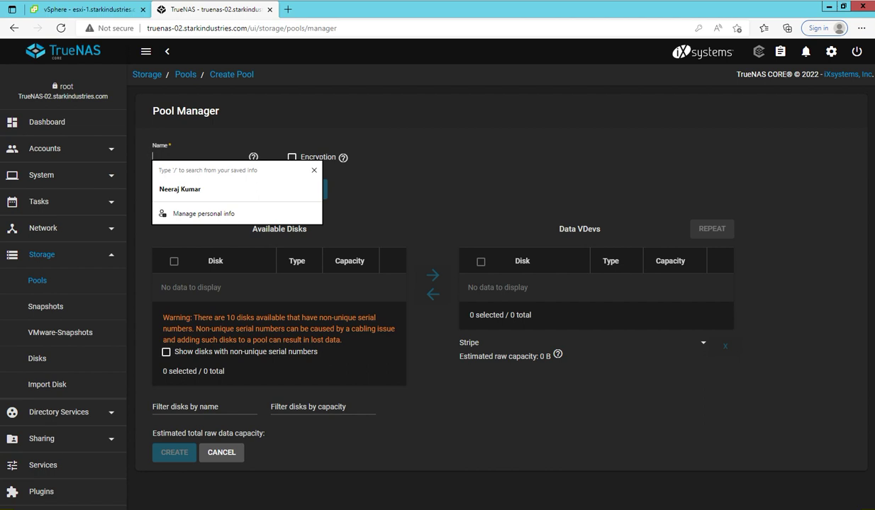
text(iscsishare)
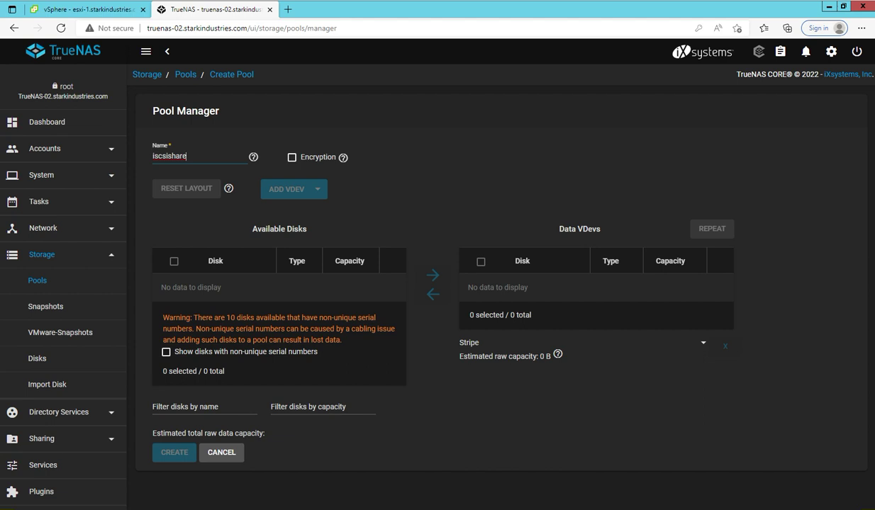
Show disks with non-unique serial numbers and add disks da1 through da5 to the pool's data vdev
click(167, 352)
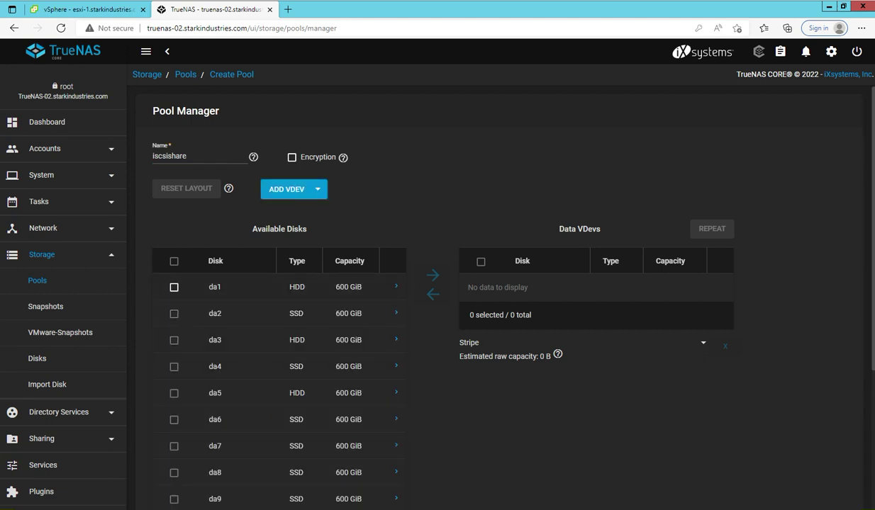
scroll(168, 404, down, 2)
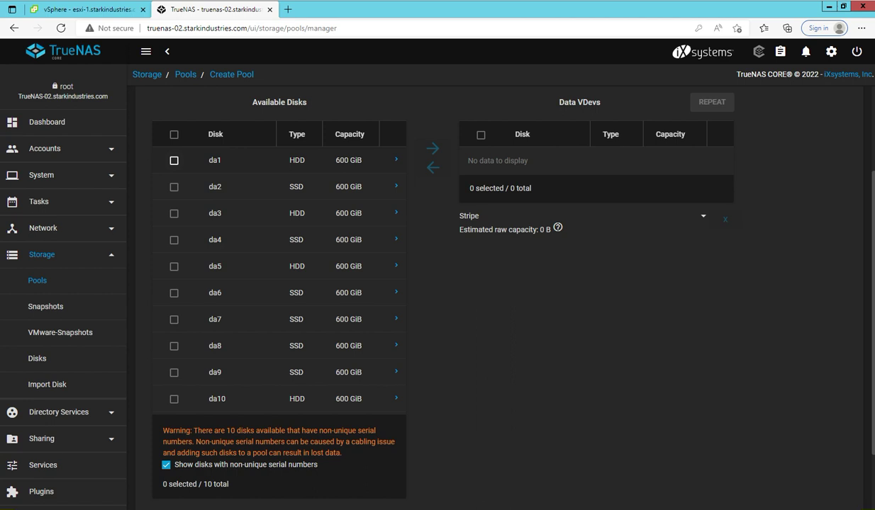
click(173, 160)
click(174, 186)
click(173, 213)
click(174, 240)
click(174, 267)
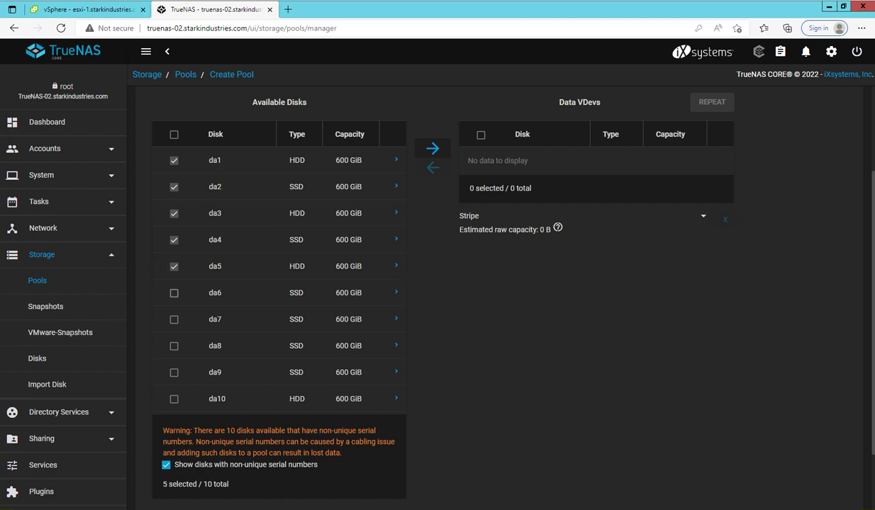
scroll(496, 298, up, 2)
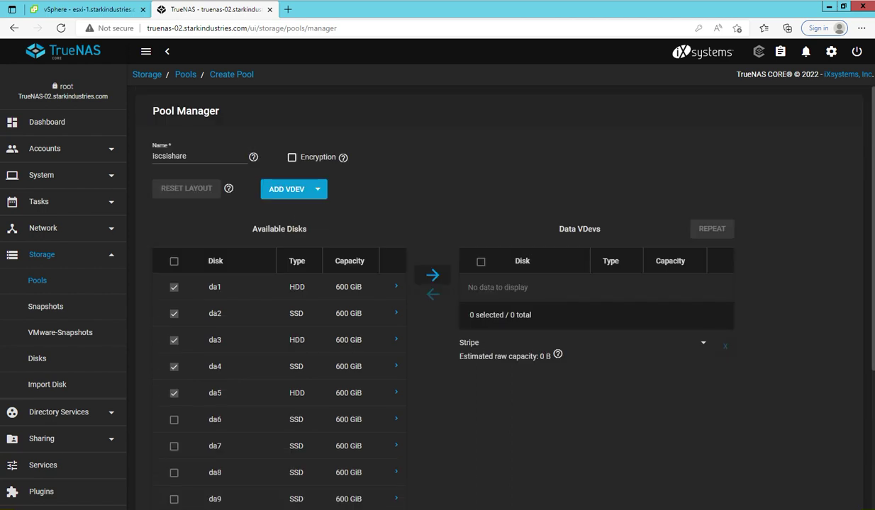
click(433, 275)
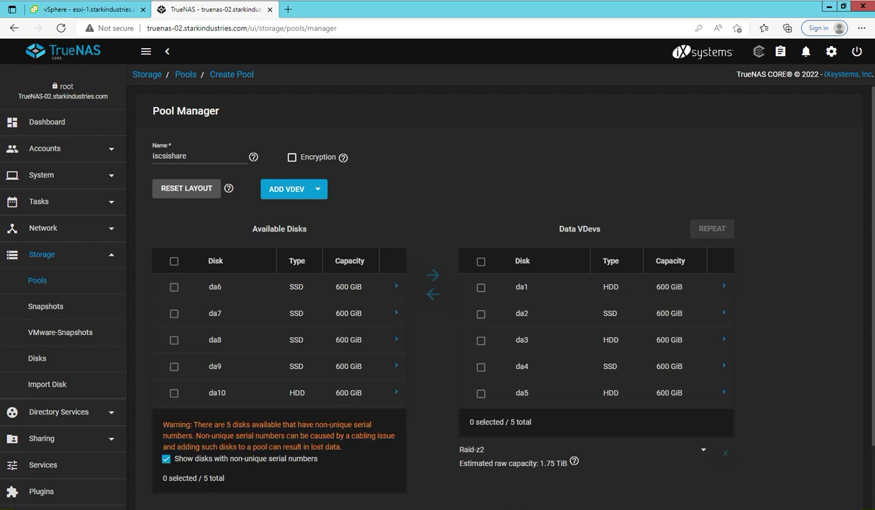
Set the data vdev layout to Stripe and check its estimated raw capacity
scroll(432, 283, down, 1)
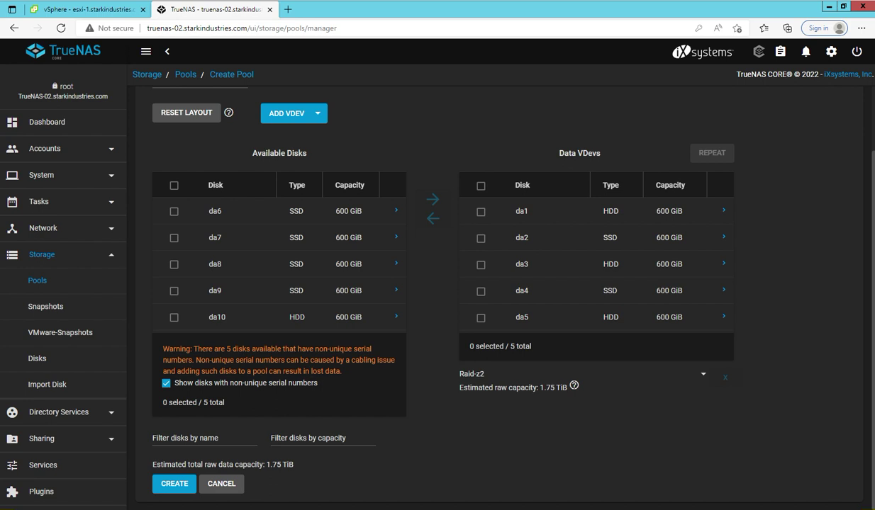
click(702, 374)
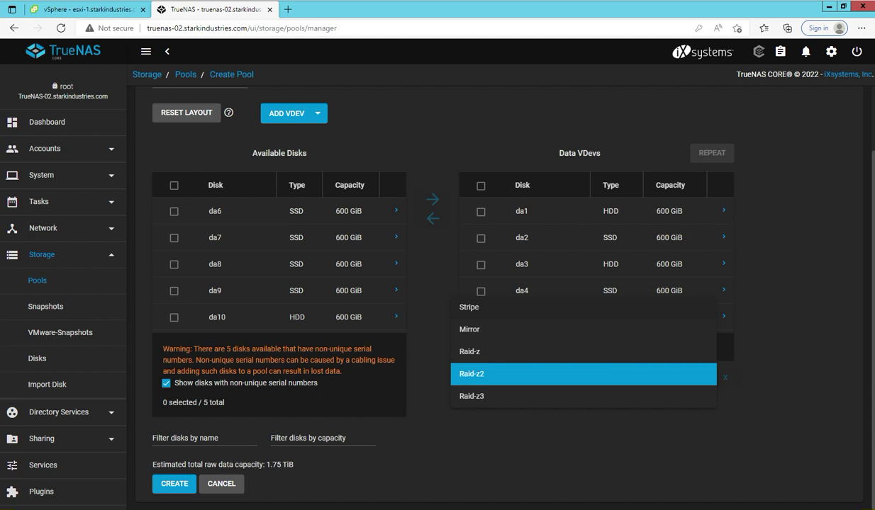
click(469, 307)
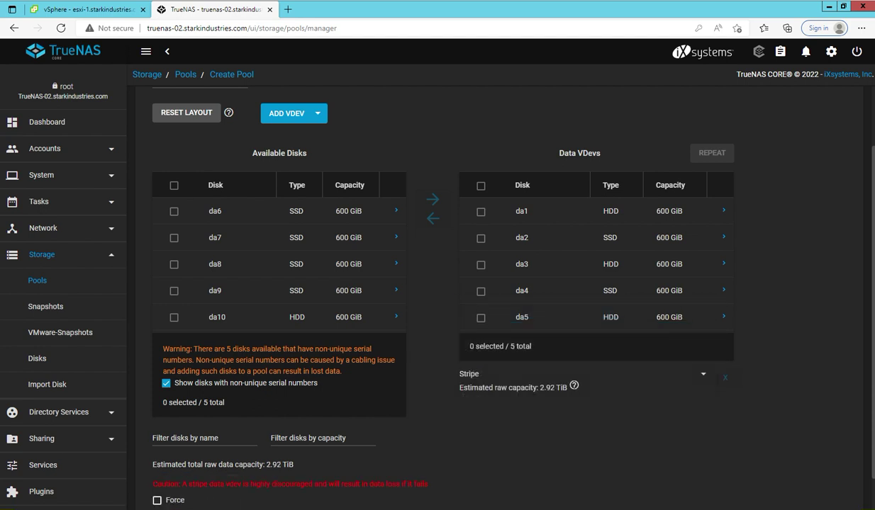
scroll(487, 288, down, 1)
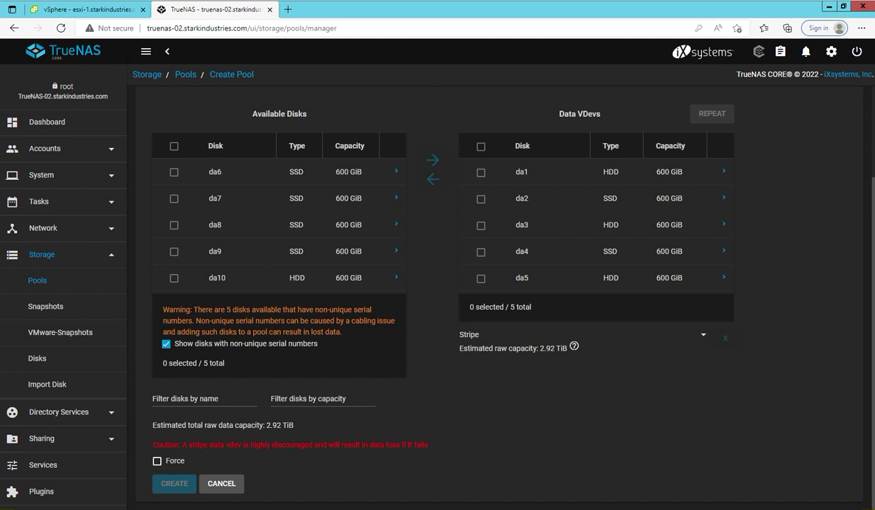
click(582, 335)
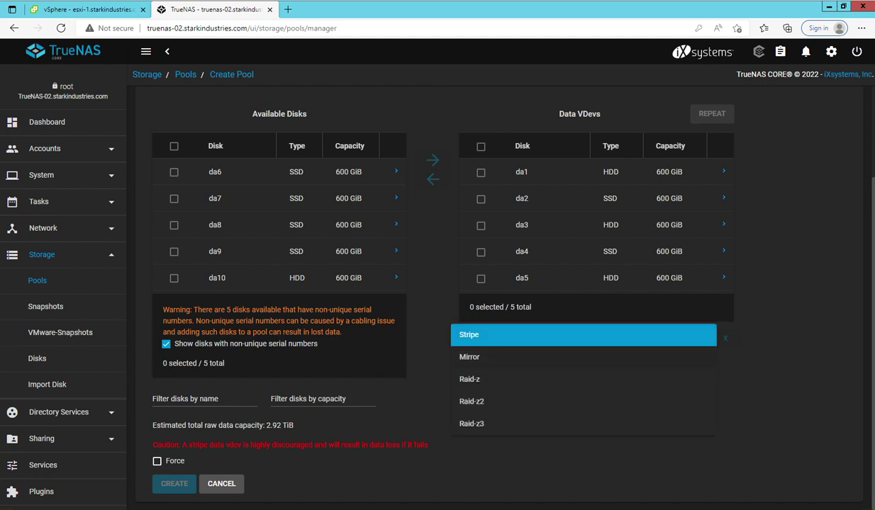
click(582, 335)
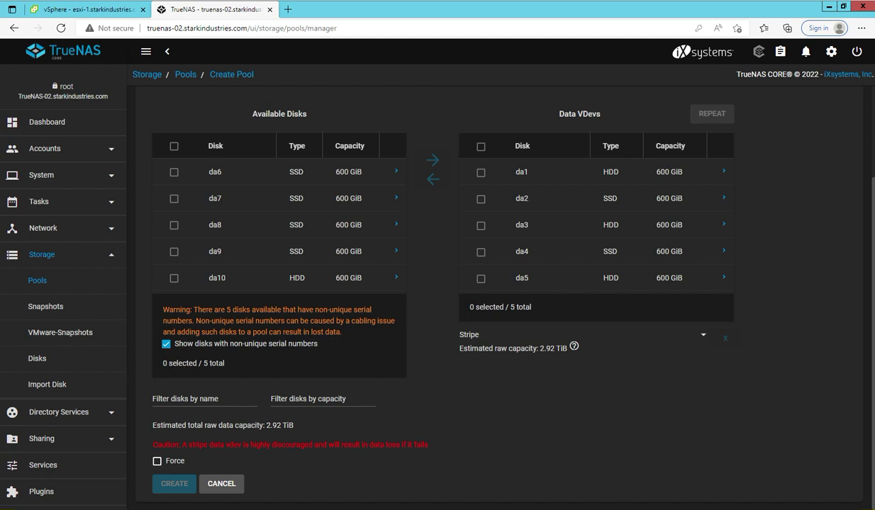
double_click(547, 349)
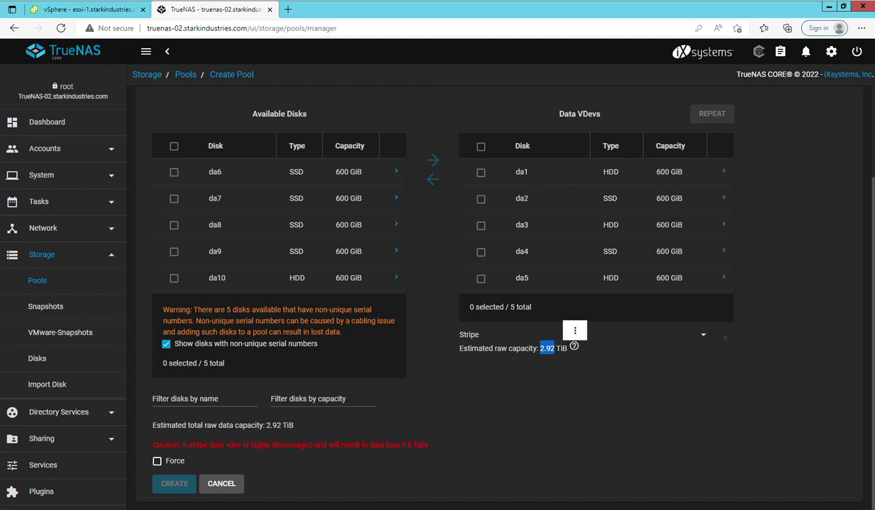
click(550, 365)
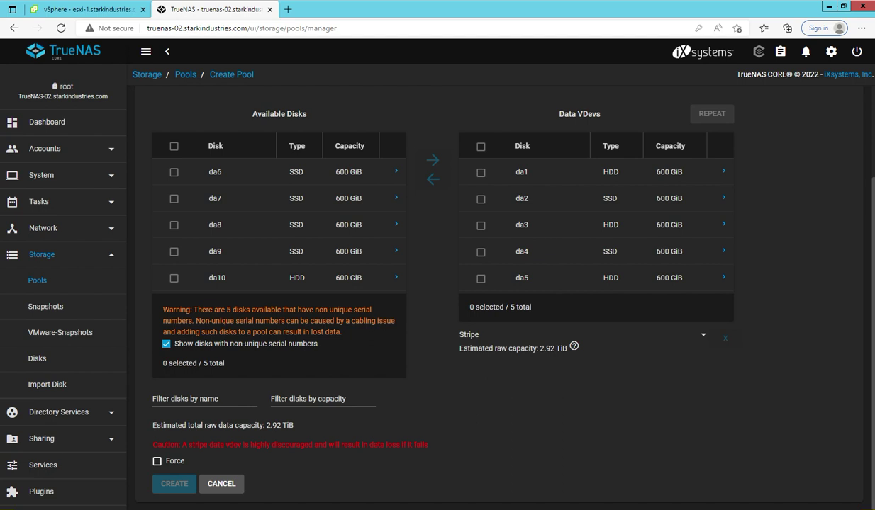
Force the striped layout and create the pool, confirming both the layout caution and the erasure of the added disks
click(158, 462)
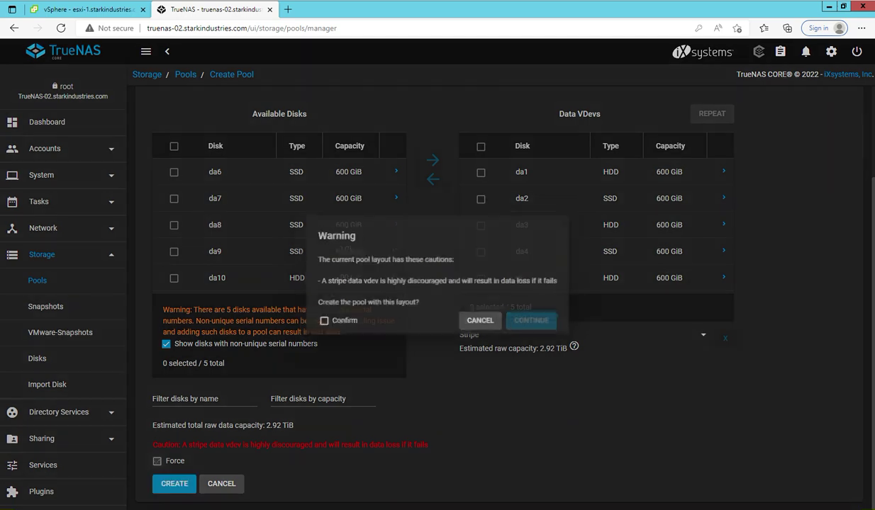
click(319, 323)
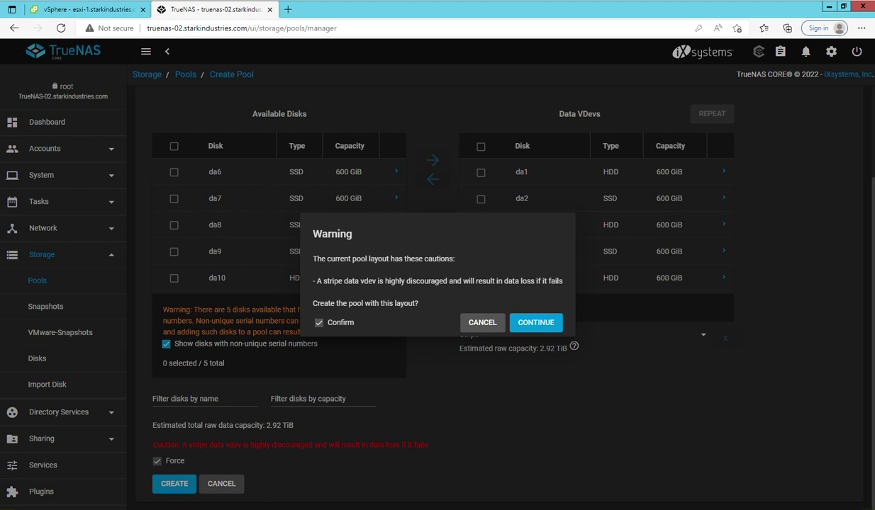
click(536, 323)
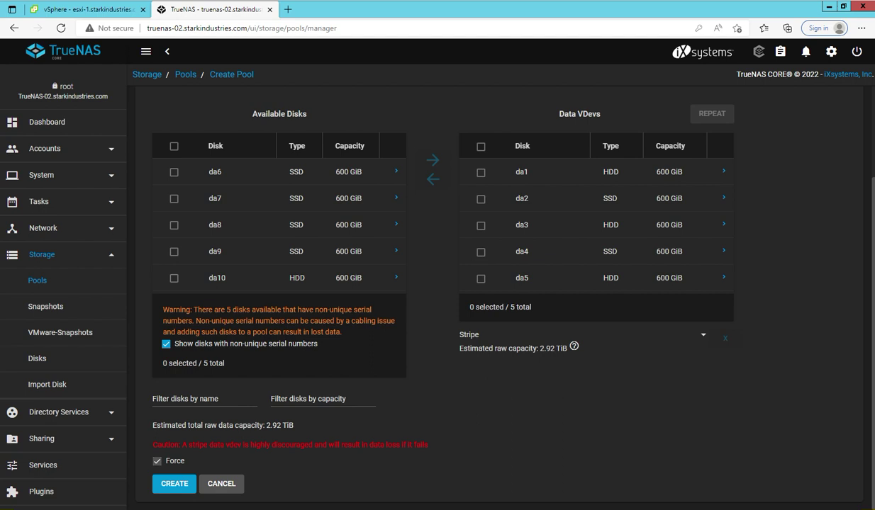
click(174, 483)
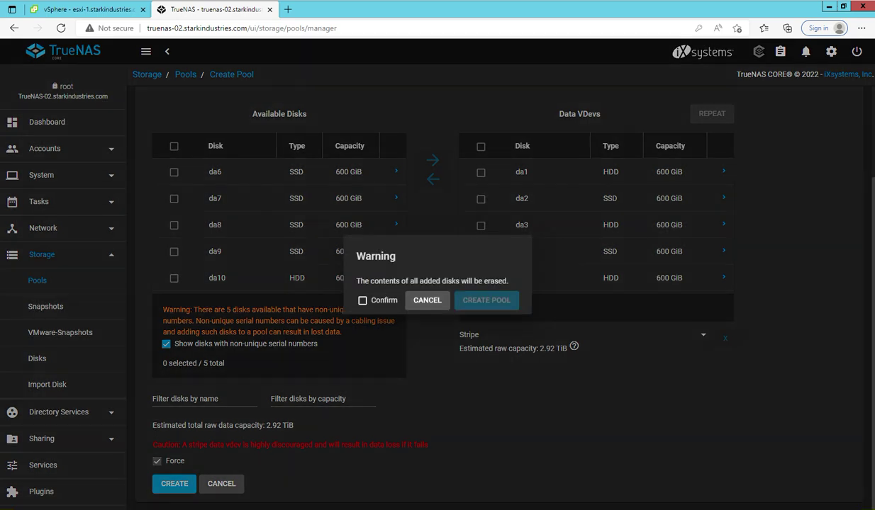
click(363, 301)
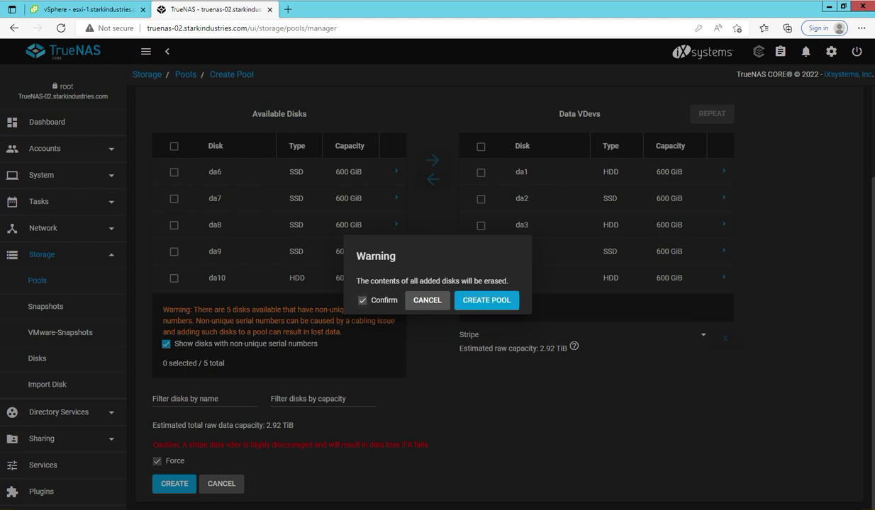
click(486, 301)
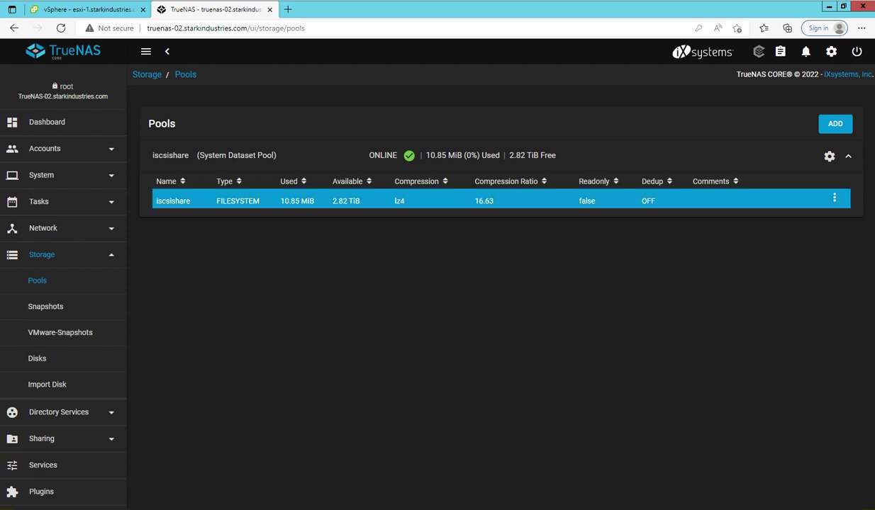
Add a 100 GiB zvol named lun0 to the iscsishare pool, with lun0 as its comment
click(833, 198)
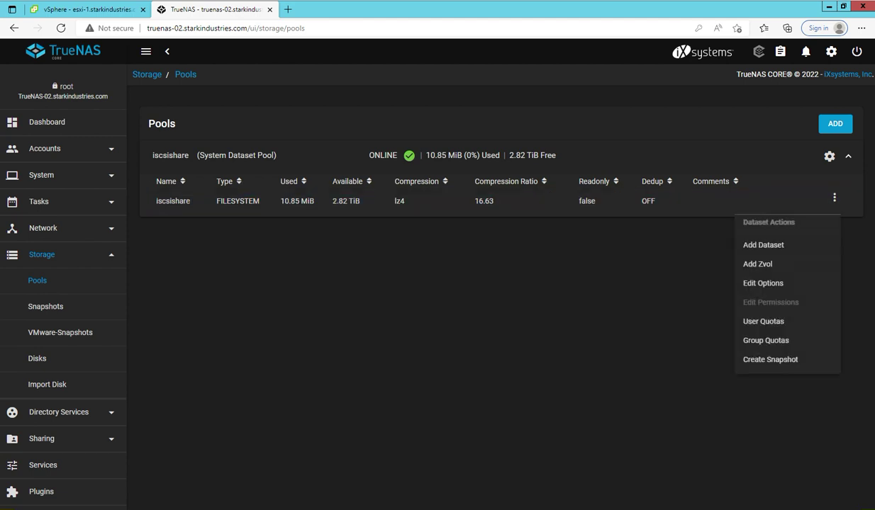
click(757, 264)
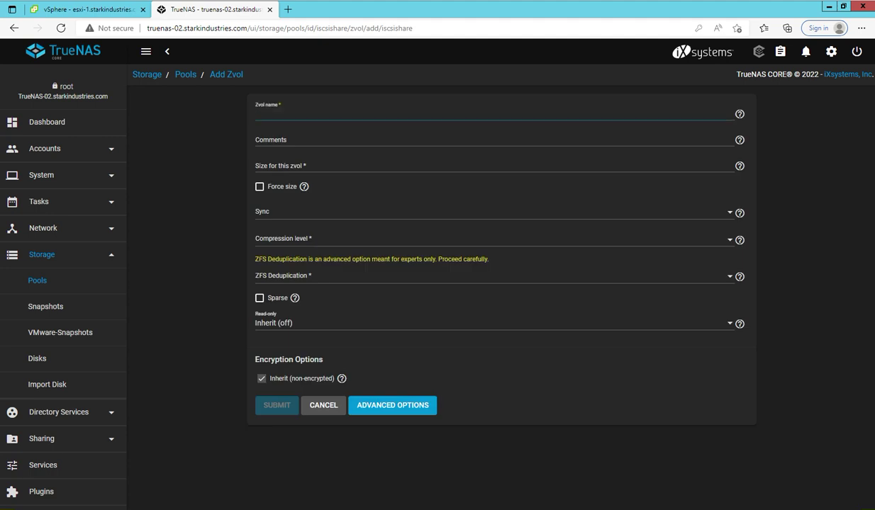
text(lun0)
key(ctrl+a)
key(ctrl+c)
key(Tab)
key(ctrl+v)
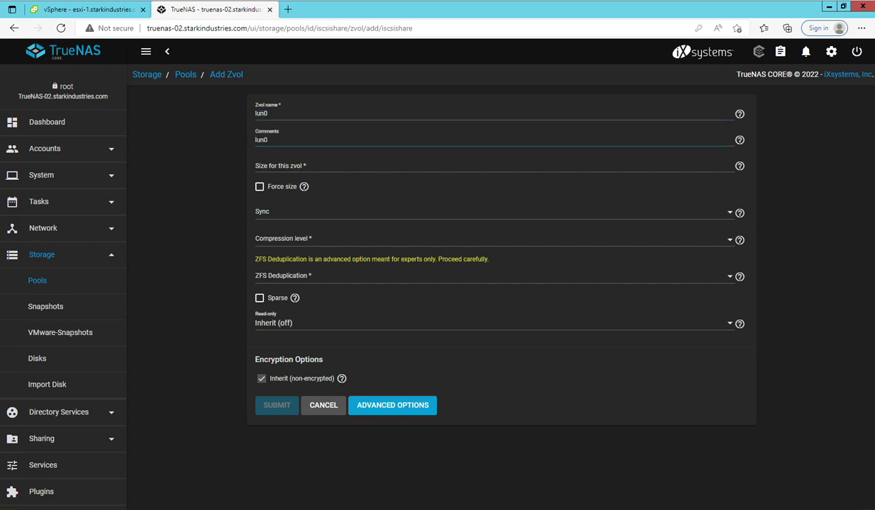
key(Tab)
text(10)
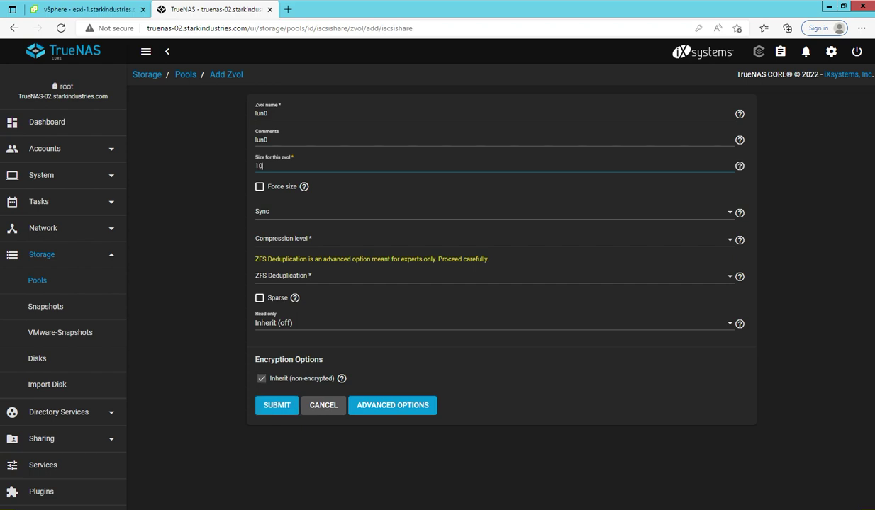
text(0 GiB)
key(Return)
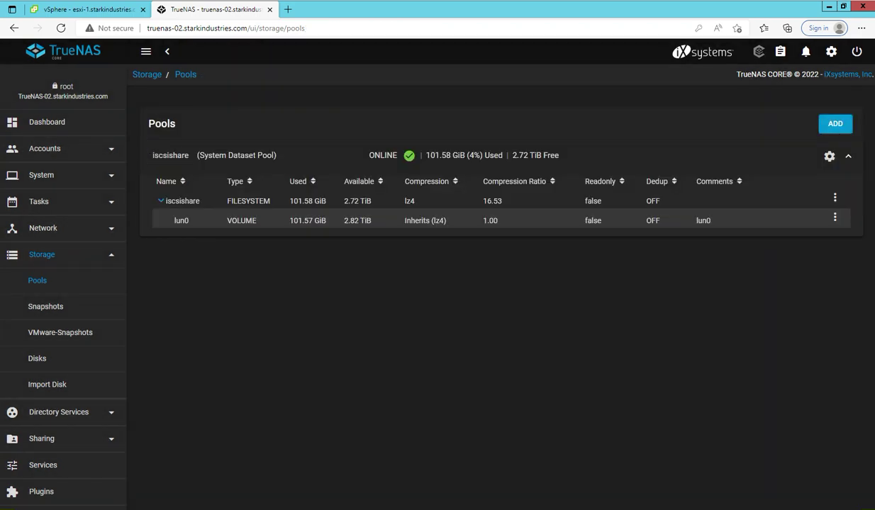
click(182, 221)
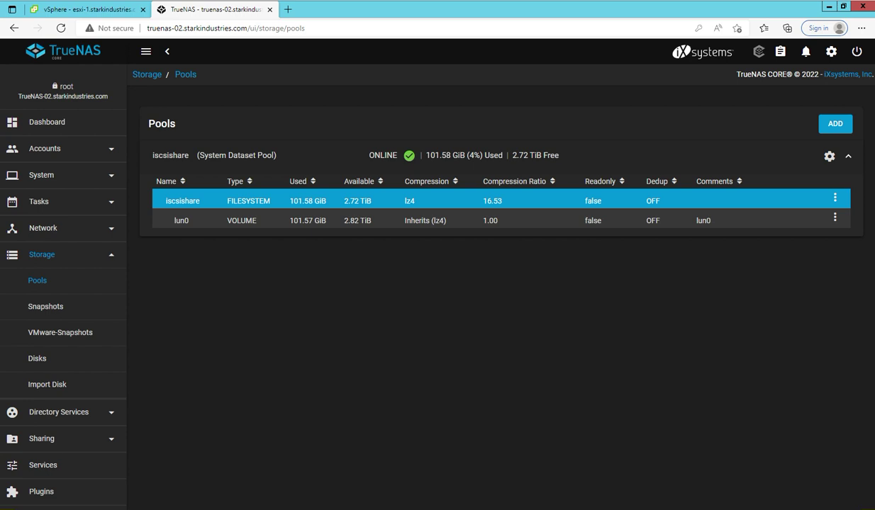
Add a second 100 GiB zvol named lun1 to the iscsishare pool, with lun1 as its comment
click(835, 198)
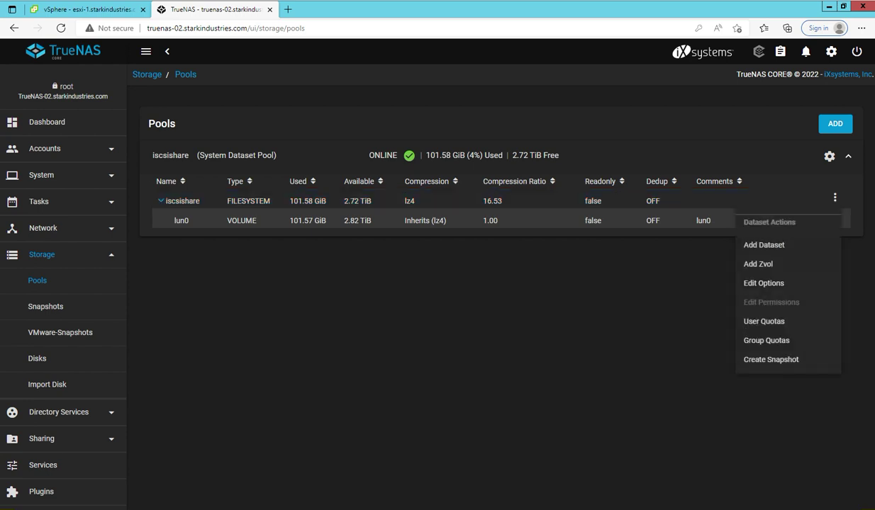
click(757, 263)
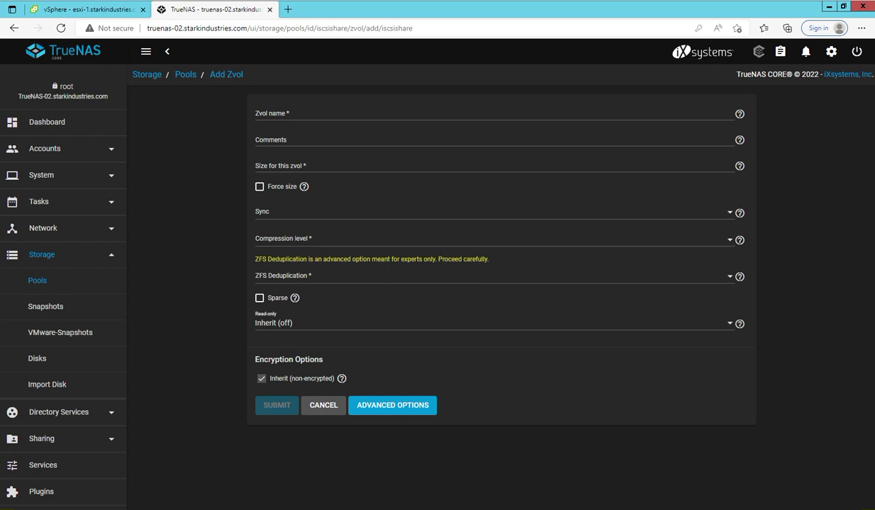
text(lun1)
key(ctrl+a)
key(ctrl+c)
key(Tab)
key(ctrl+v)
key(Tab)
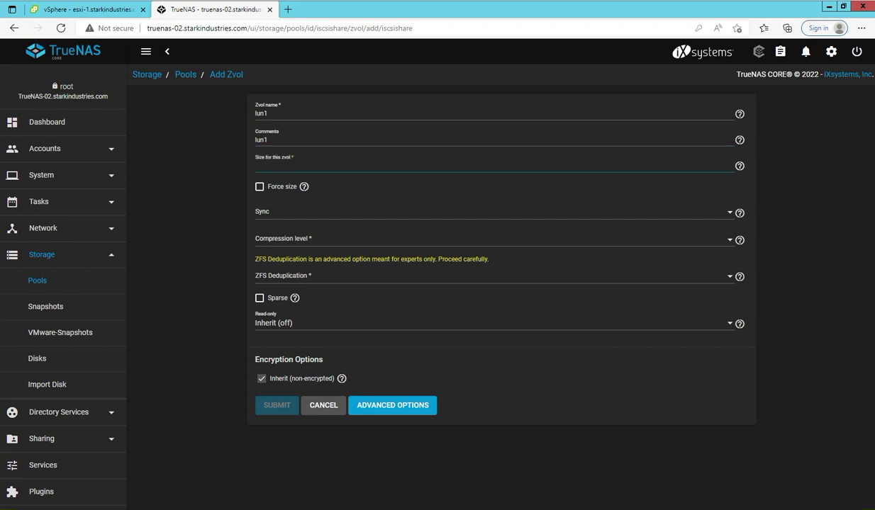
text(100 GiB)
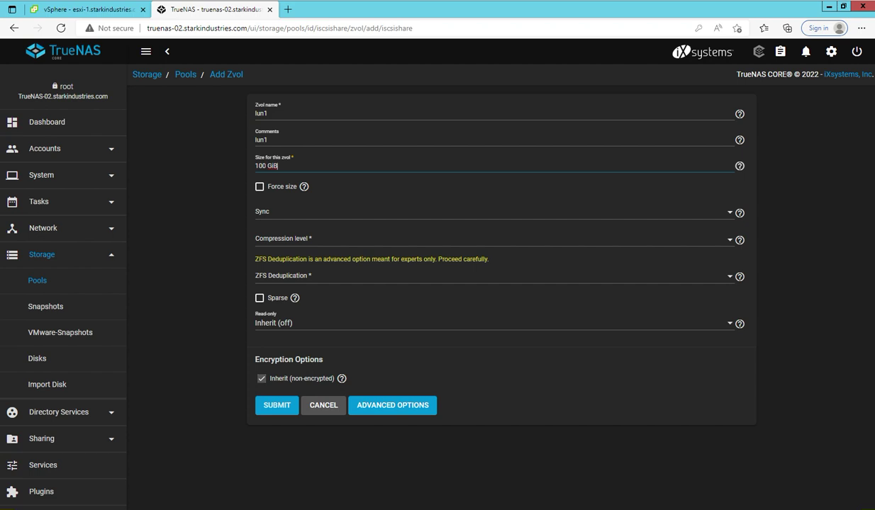
key(Return)
click(182, 221)
click(181, 240)
click(182, 220)
click(182, 240)
click(181, 240)
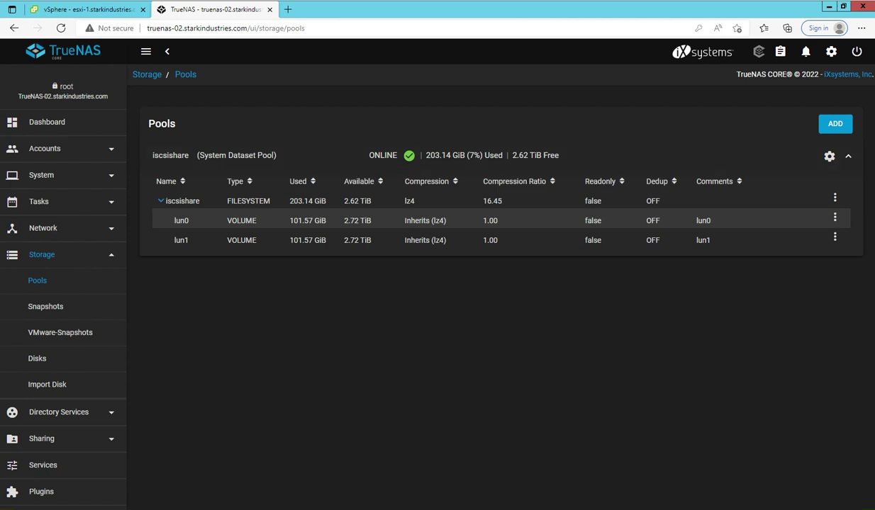
click(182, 221)
click(182, 220)
Save the iSCSI target global configuration with its default values and enable the iSCSI service to start automatically
click(41, 439)
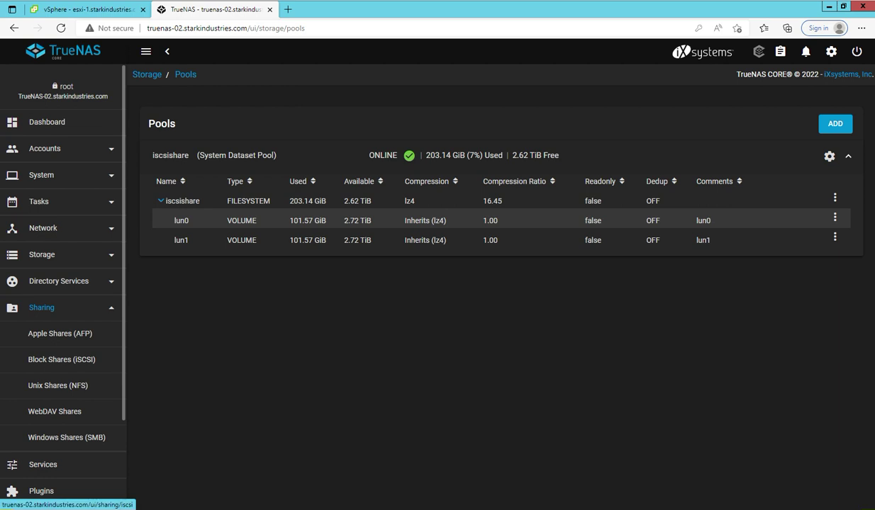
click(62, 360)
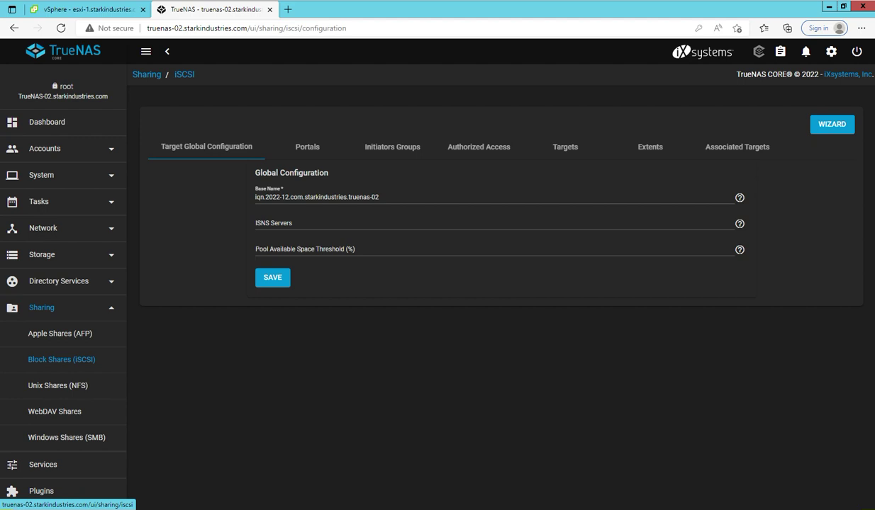
click(272, 278)
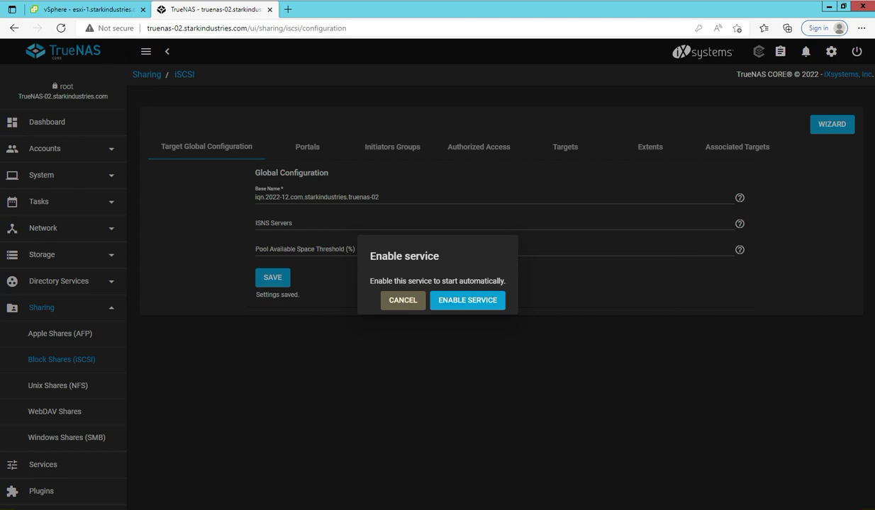
click(467, 301)
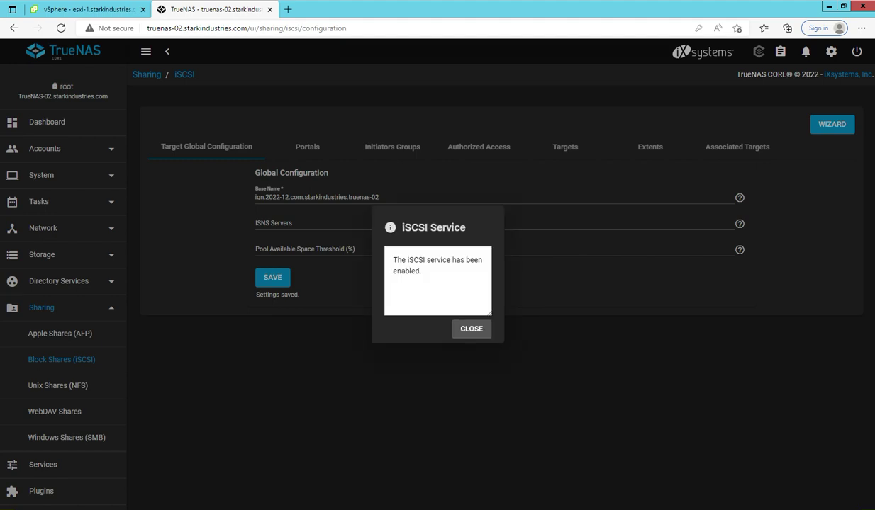
click(471, 329)
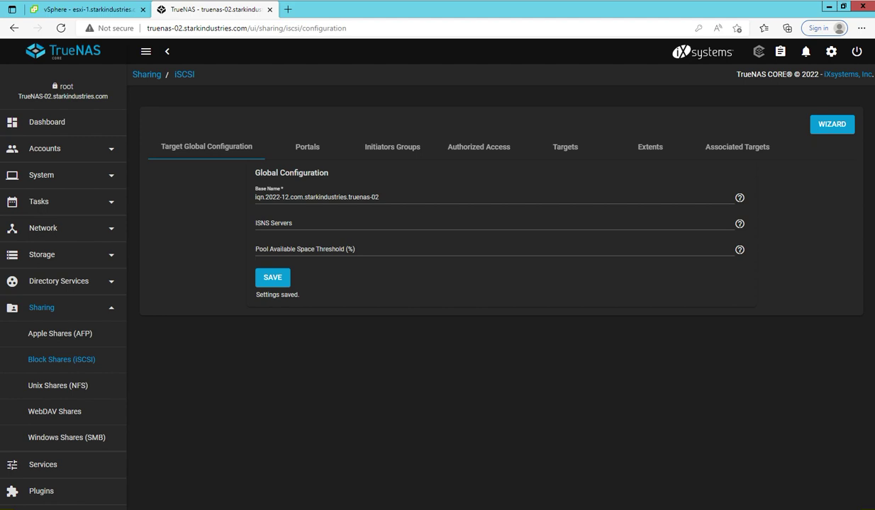
Create an iSCSI portal described as portal0, listening on IP address 0.0.0.0
click(307, 147)
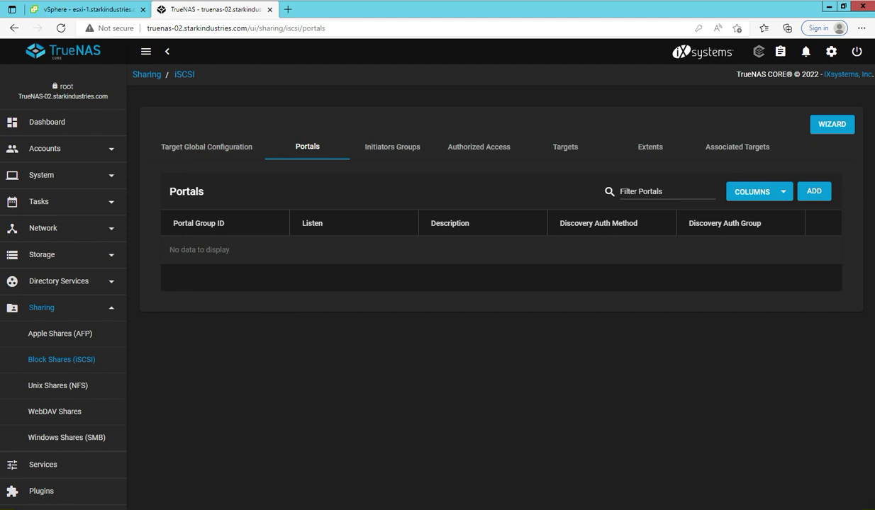
click(813, 191)
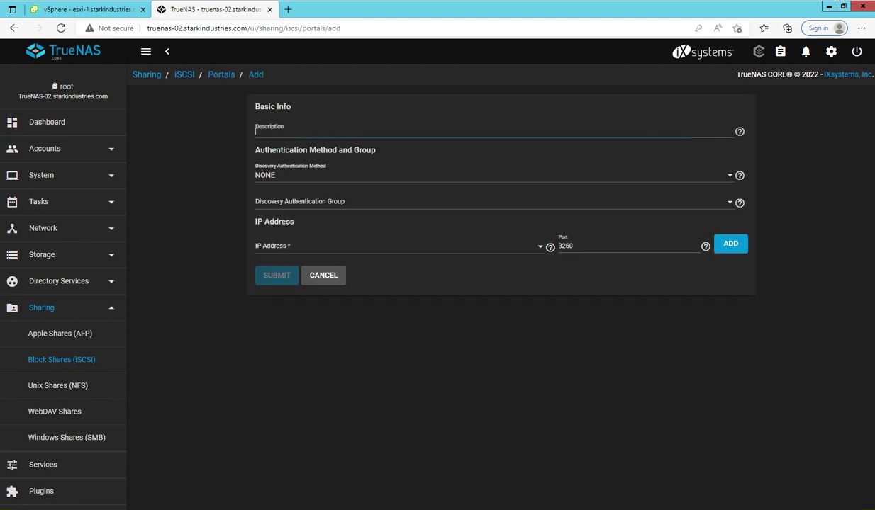
text(portal)
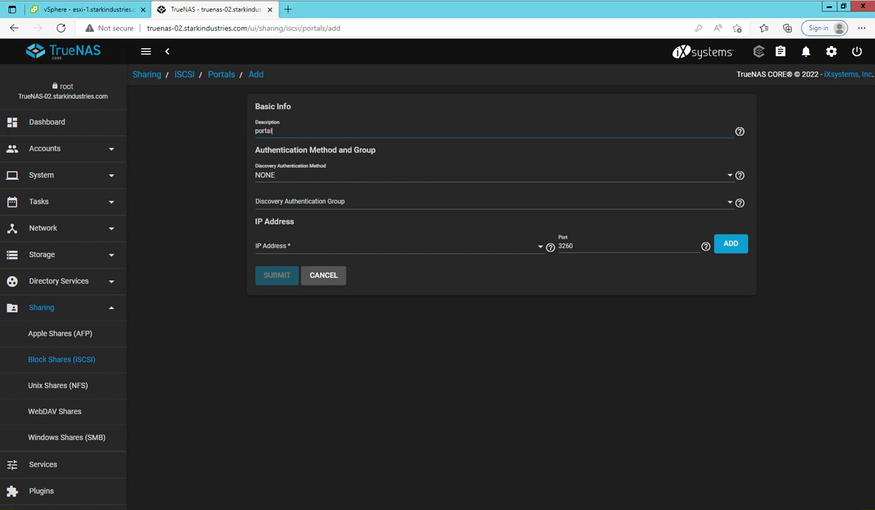
text(0)
click(399, 247)
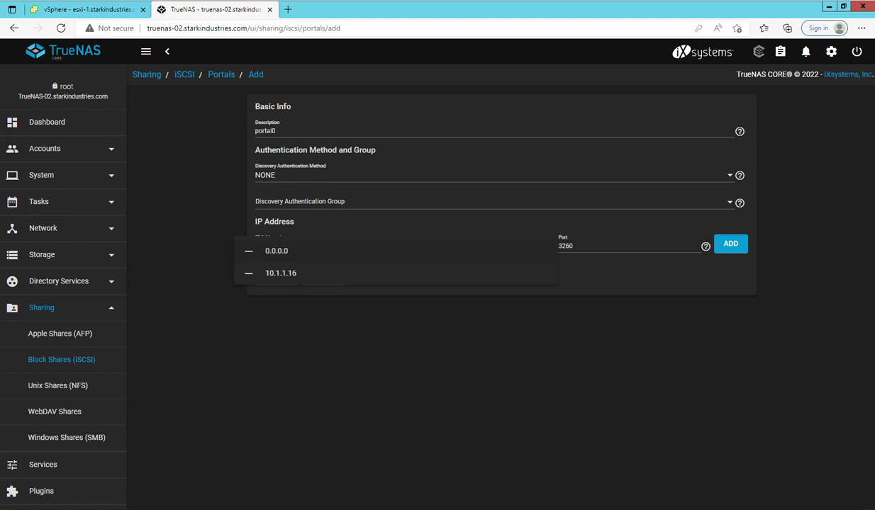
click(275, 251)
key(Escape)
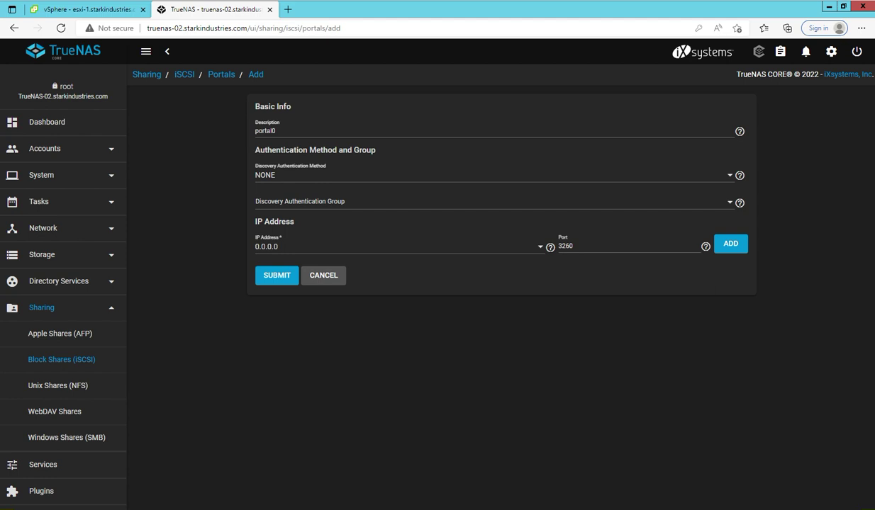
click(276, 275)
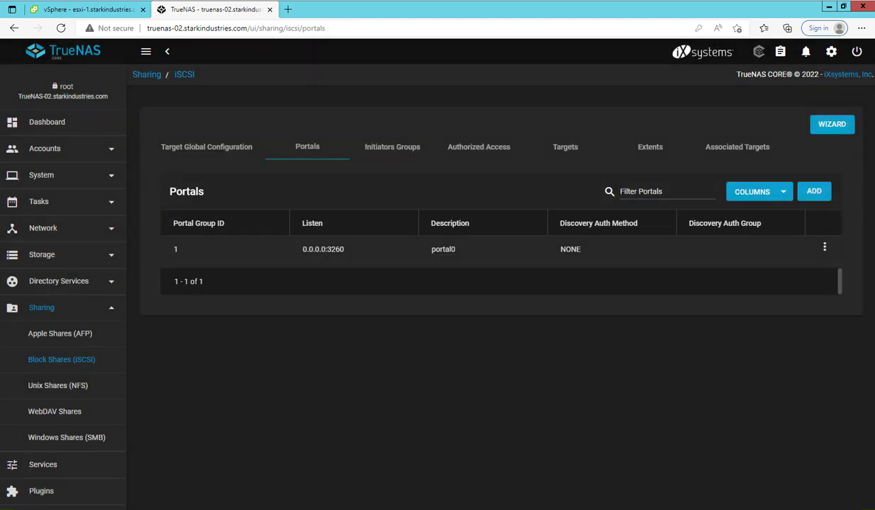
Create an initiators group that allows all initiators, with the description Initiators0
click(392, 146)
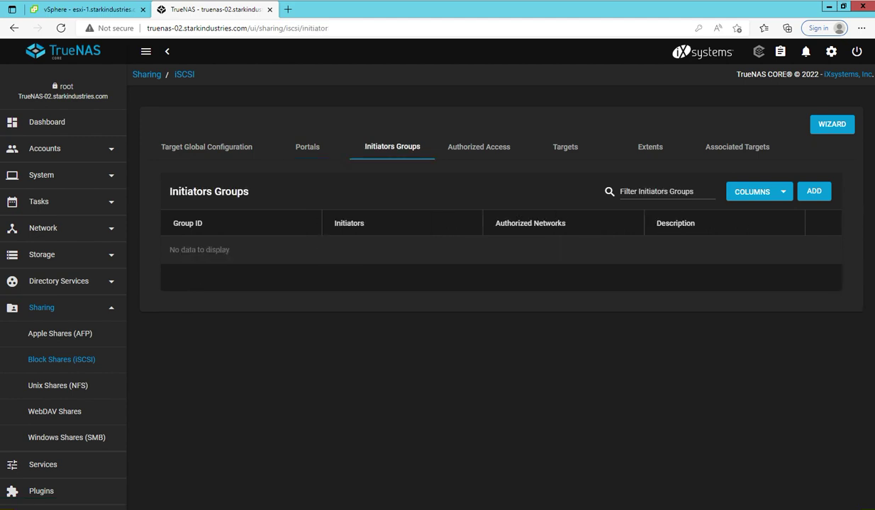
click(814, 191)
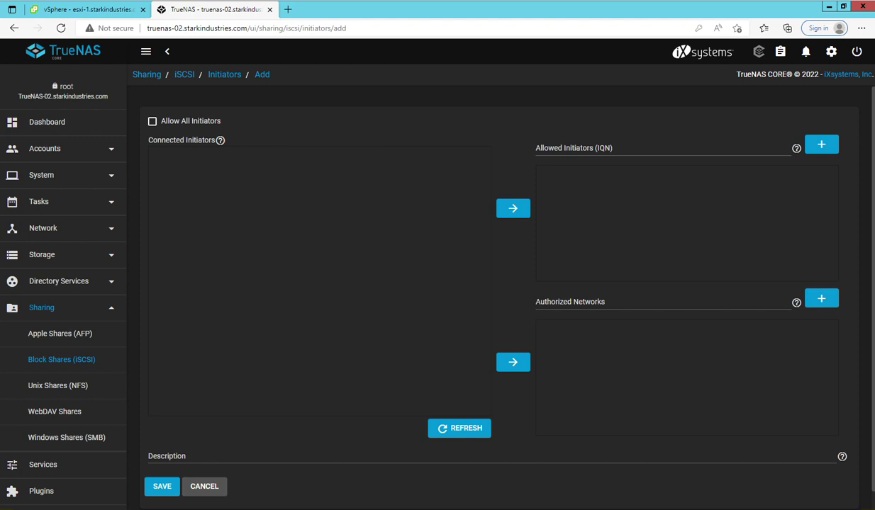
click(153, 121)
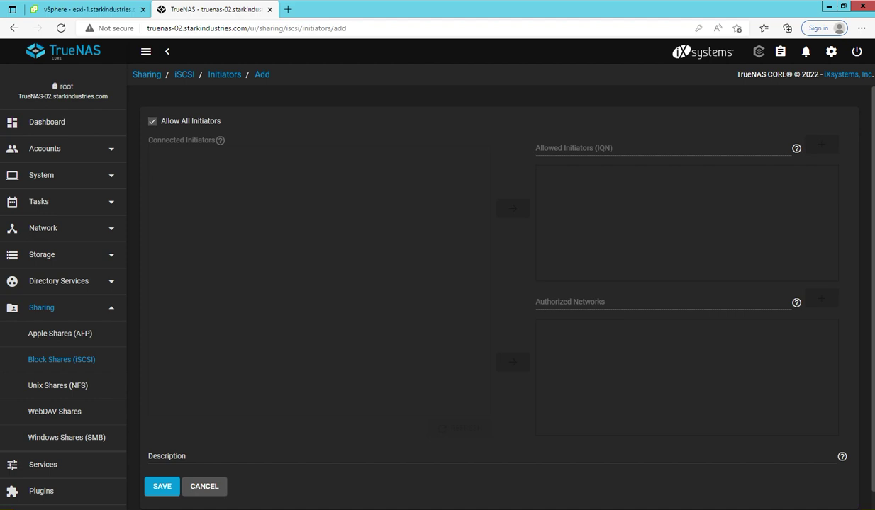
click(170, 457)
text(Initiator)
key(BackSpace)
text(ors0)
key(Return)
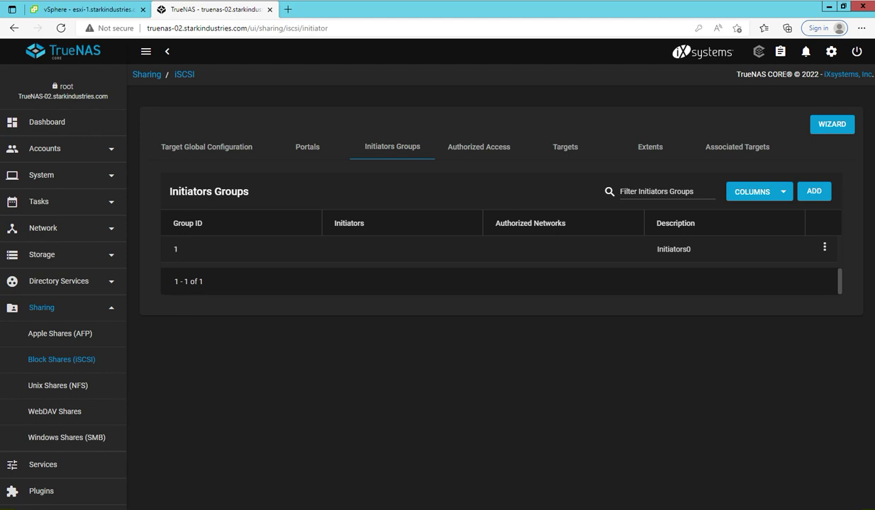
Start adding an iSCSI target with target0 as both its name and alias
click(478, 147)
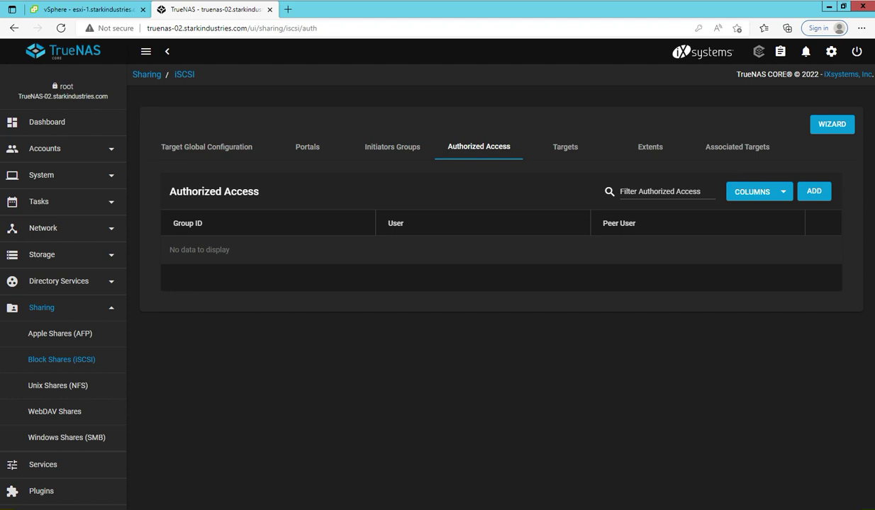
click(565, 147)
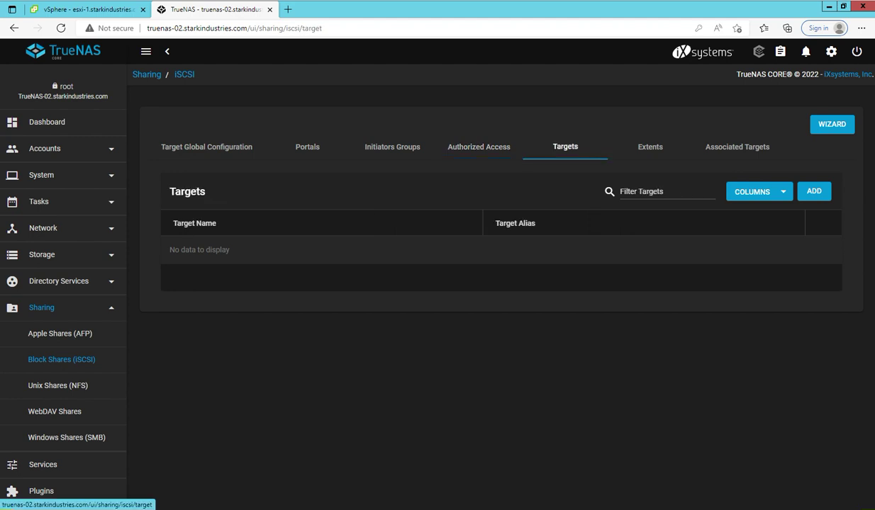
click(814, 192)
click(396, 131)
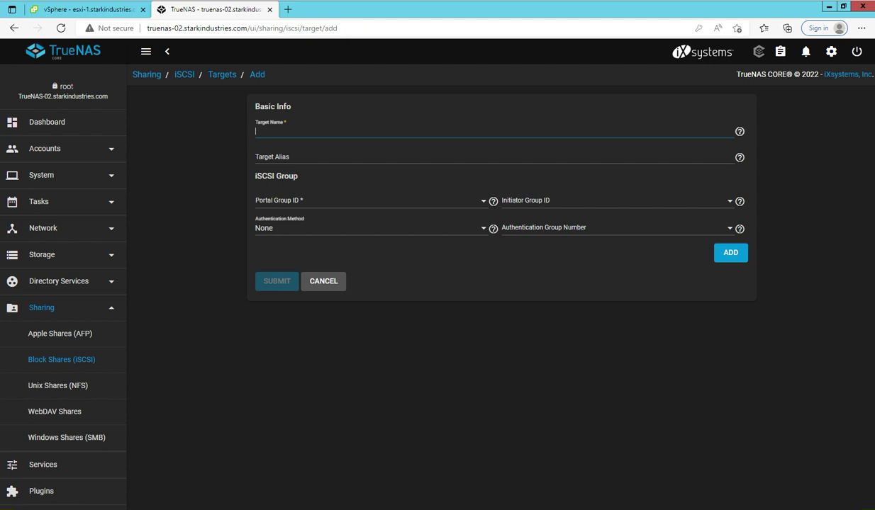
text(target0)
key(ctrl+a)
key(ctrl+c)
key(Tab)
key(ctrl+v)
Assign portal group 1 (portal0) and initiator group 1 (ALL Initiators Allowed) to target0 and submit the target
click(371, 202)
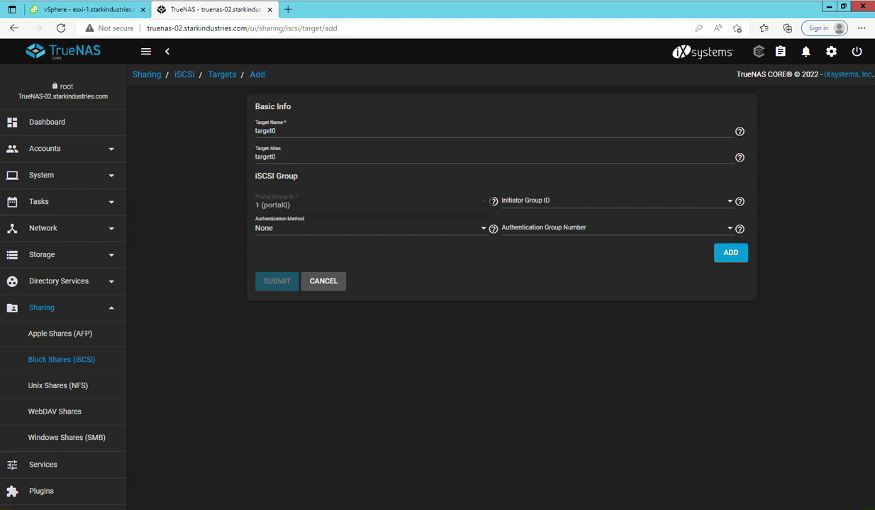
click(371, 205)
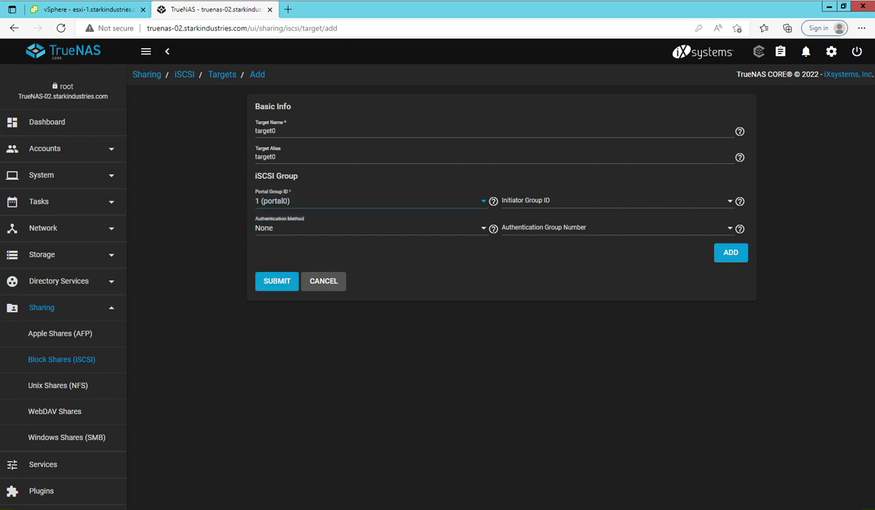
click(617, 201)
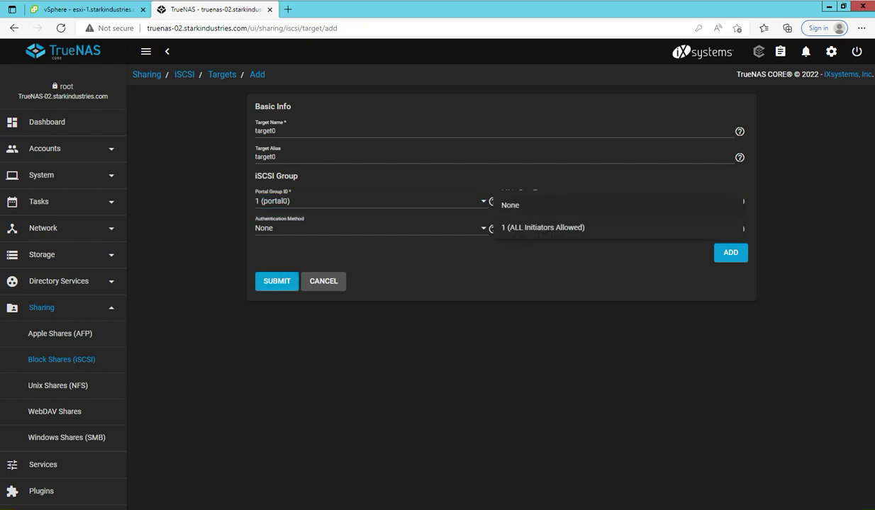
click(542, 228)
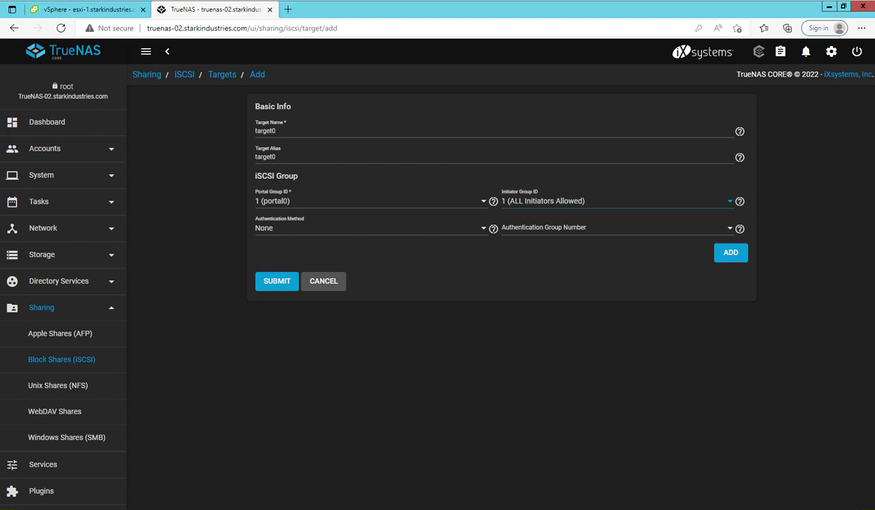
click(276, 282)
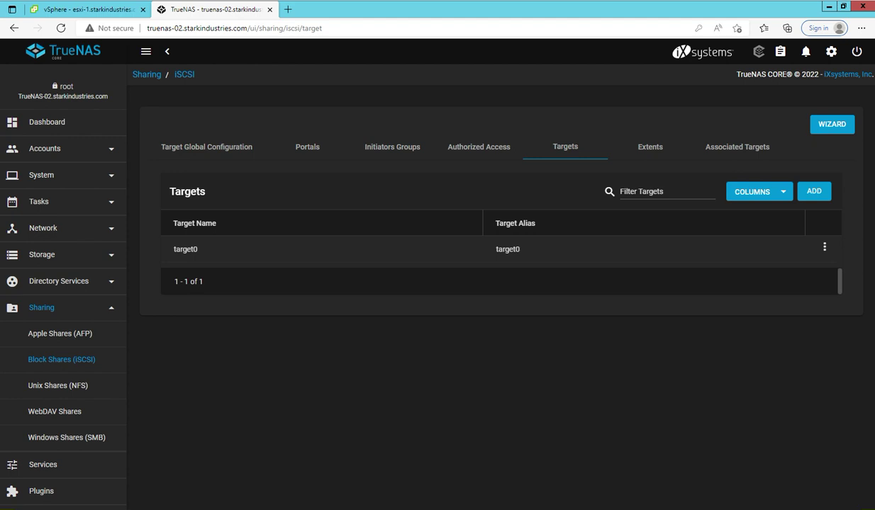
Start adding a second iSCSI target with target1 as both its name and alias
click(813, 191)
click(493, 131)
text(target1)
key(ctrl+a)
key(ctrl+c)
key(Tab)
key(ctrl+v)
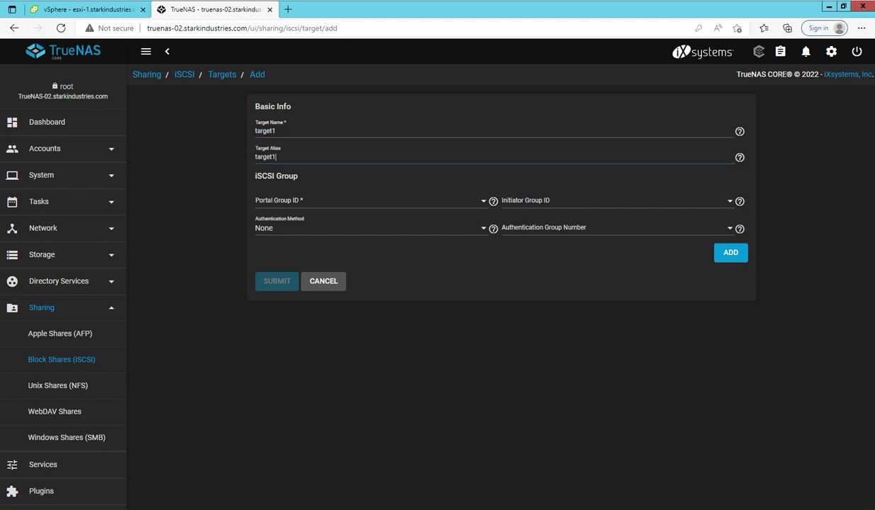
Assign portal group 1 (portal0) and initiator group 1 (ALL Initiators Allowed) to target1 and submit the target
click(372, 201)
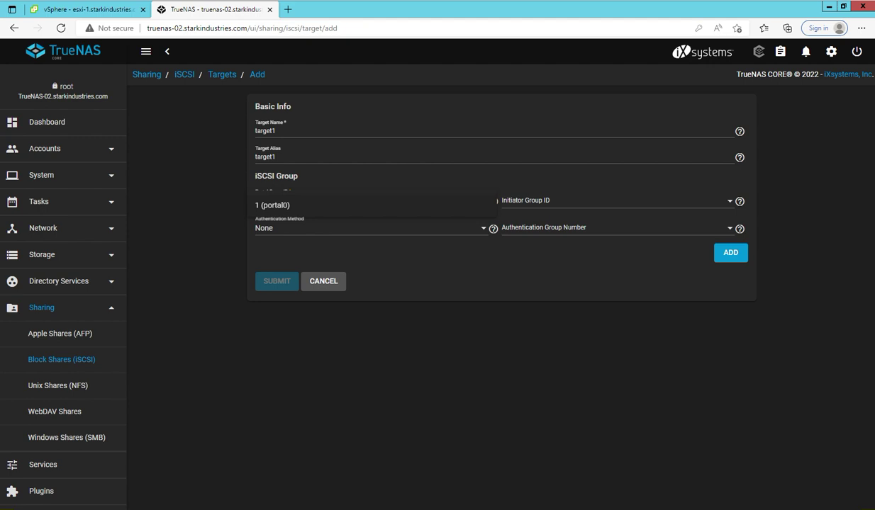
click(372, 205)
click(615, 201)
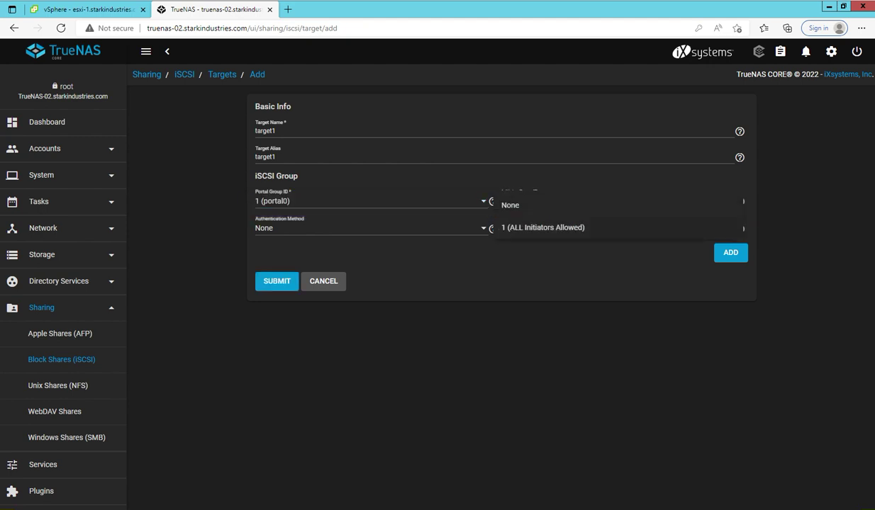
click(543, 228)
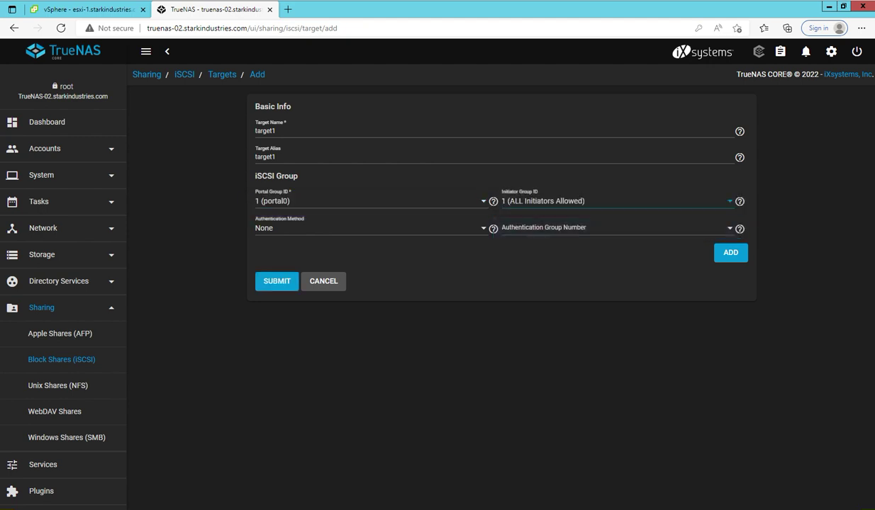
click(277, 282)
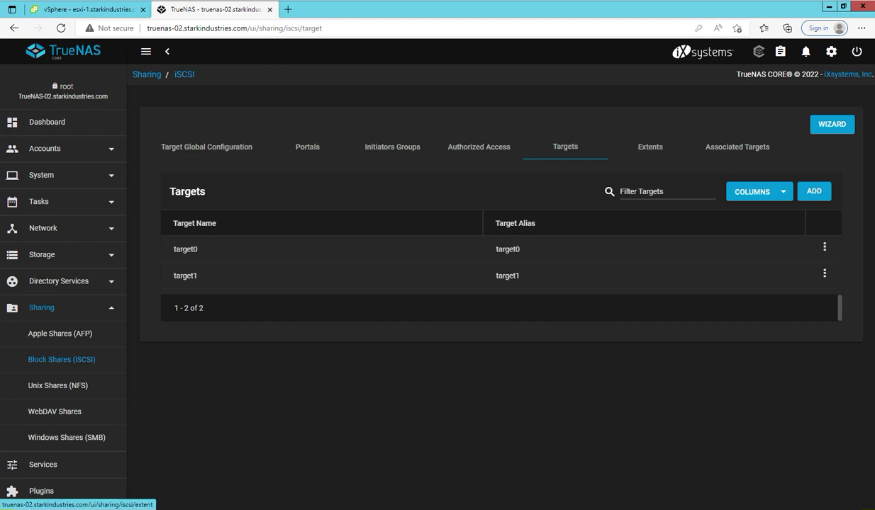
Start adding an iSCSI extent with extent0-target0 as both its name and description
click(650, 147)
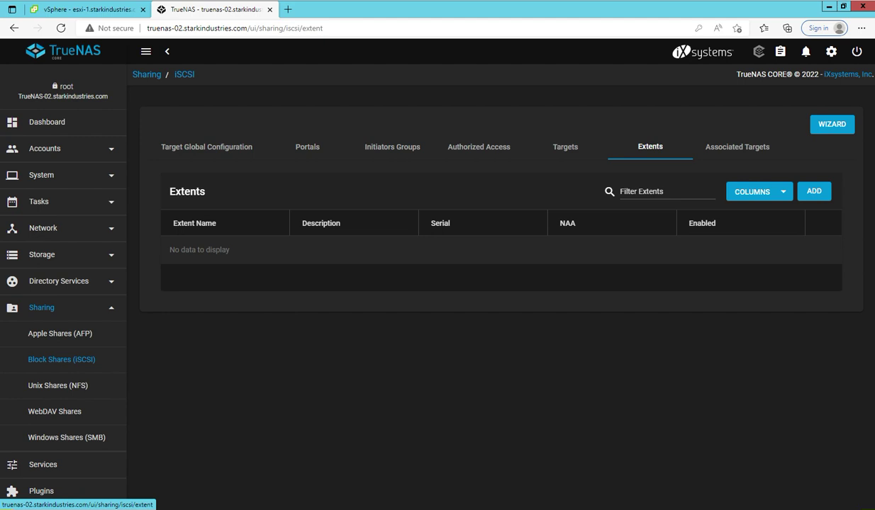
click(814, 191)
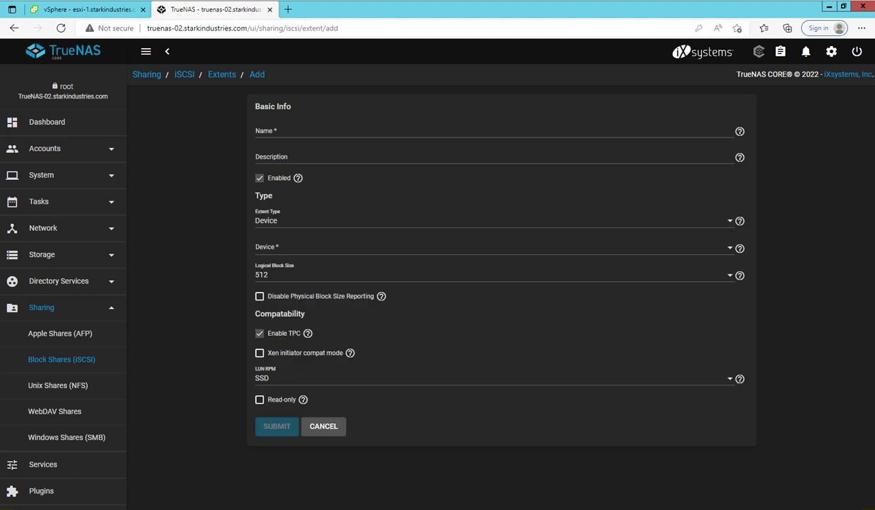
click(319, 131)
text(extent0-target0)
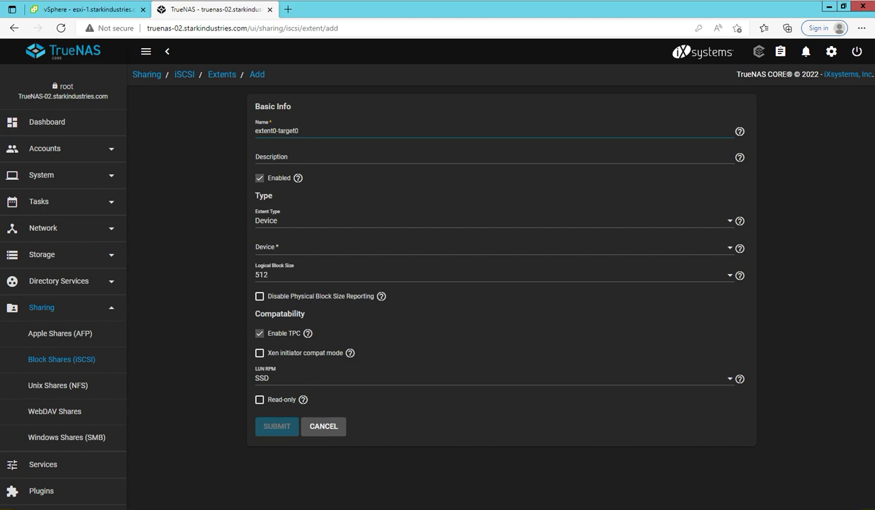
key(ctrl+a)
key(Tab)
key(ctrl+v)
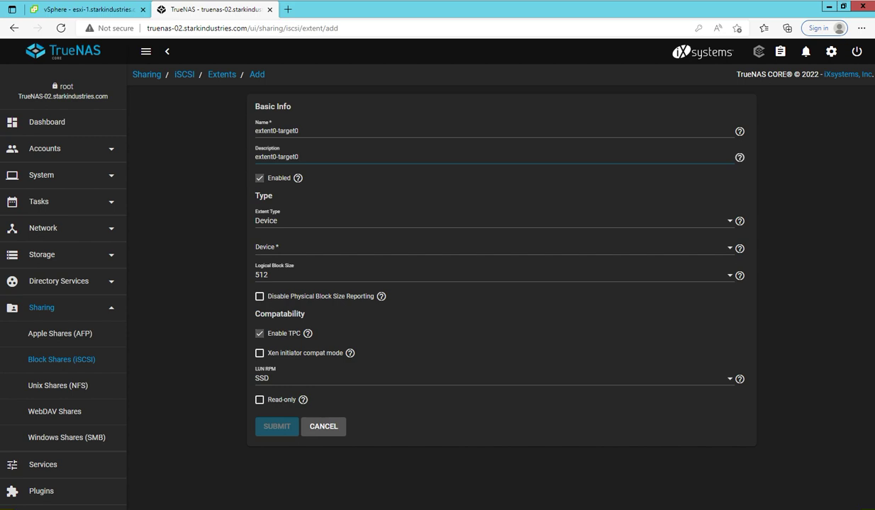
Set iscsishare/lun0 (100G) as the device of extent0-target0 and submit the extent
click(493, 248)
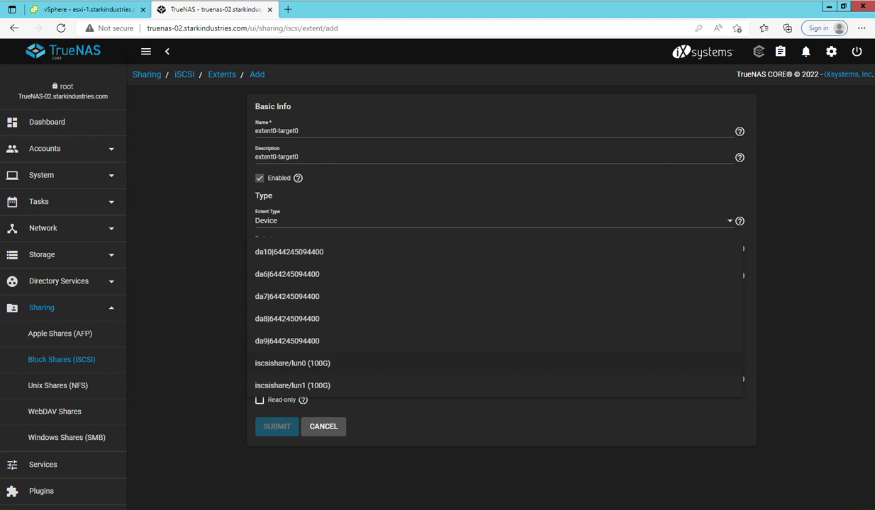
click(292, 363)
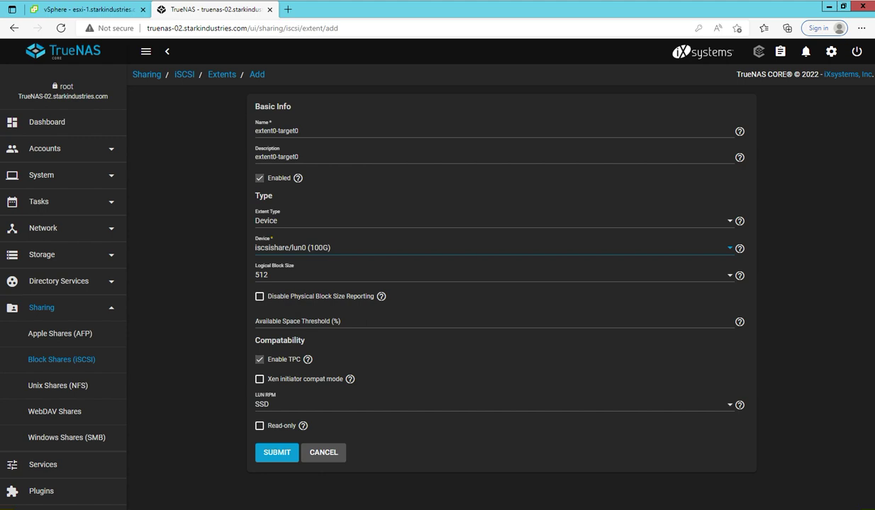
click(276, 452)
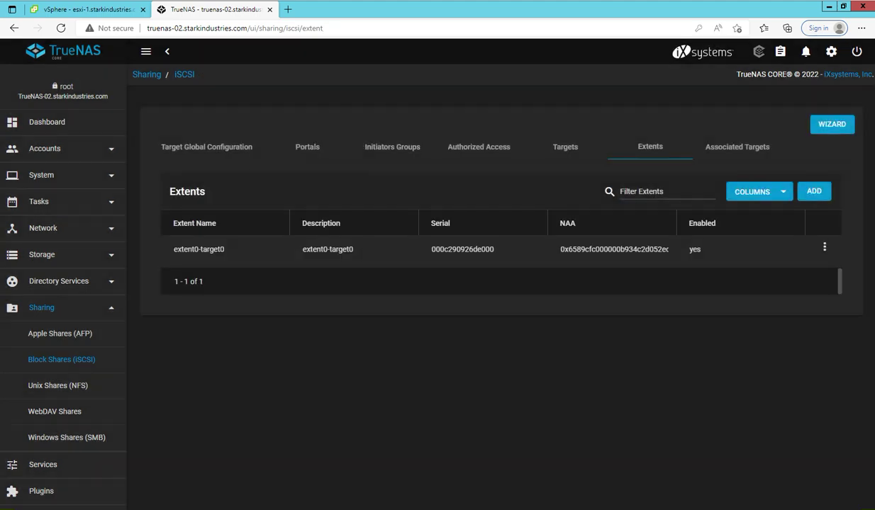
Start adding a second iSCSI extent with extent1-target1 as both its name and description
click(814, 191)
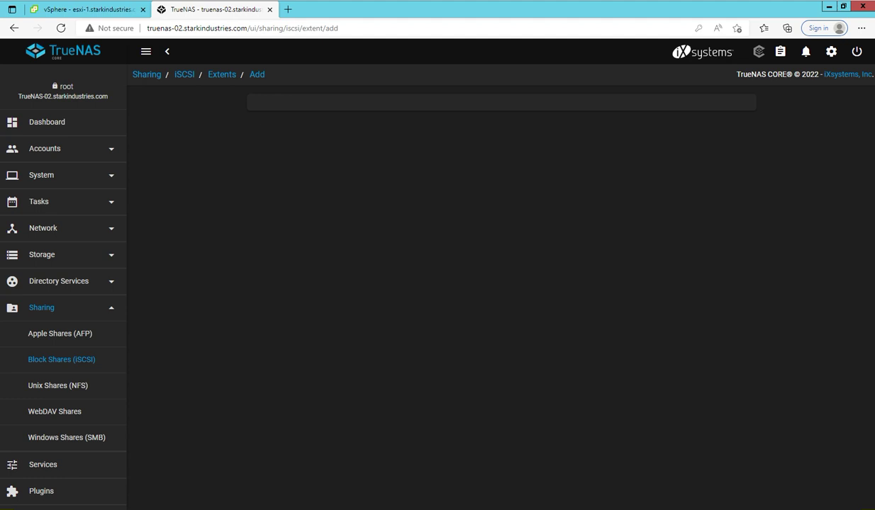
click(319, 131)
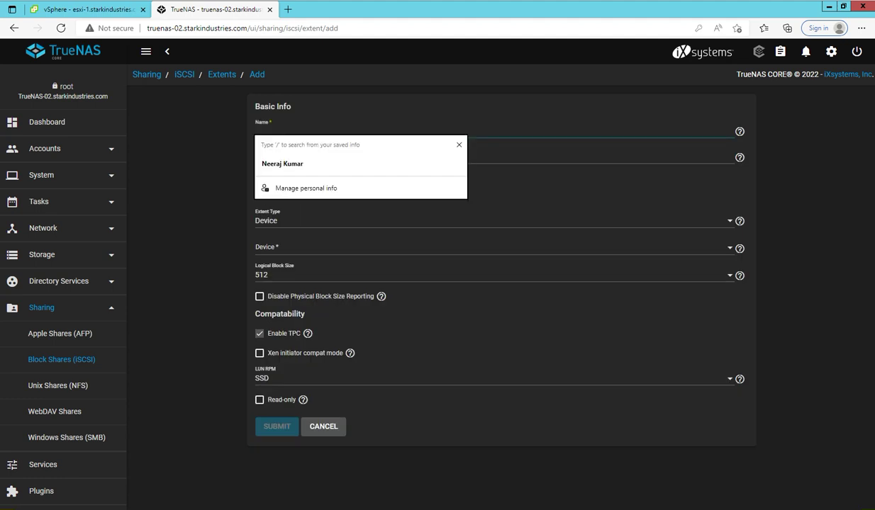
text(e)
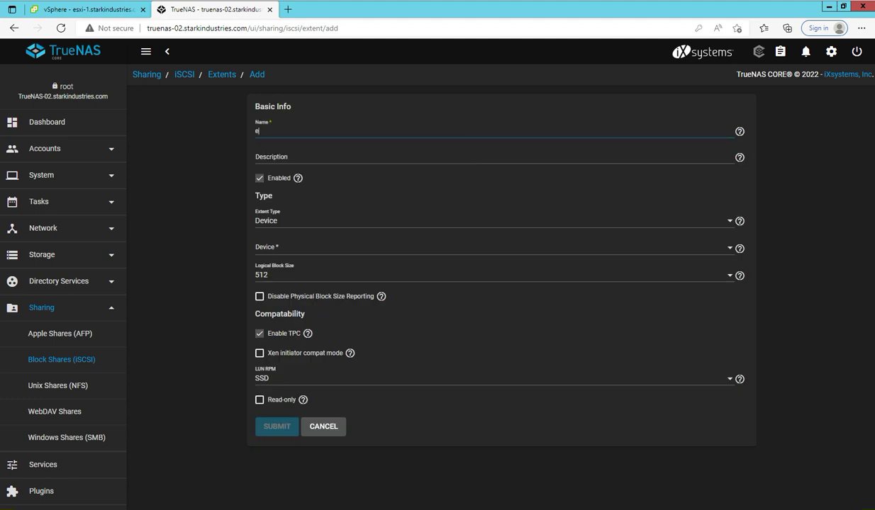
text(xtent1-target1)
key(ctrl+a)
text(c)
key(ctrl+z)
key(Tab)
key(ctrl+v)
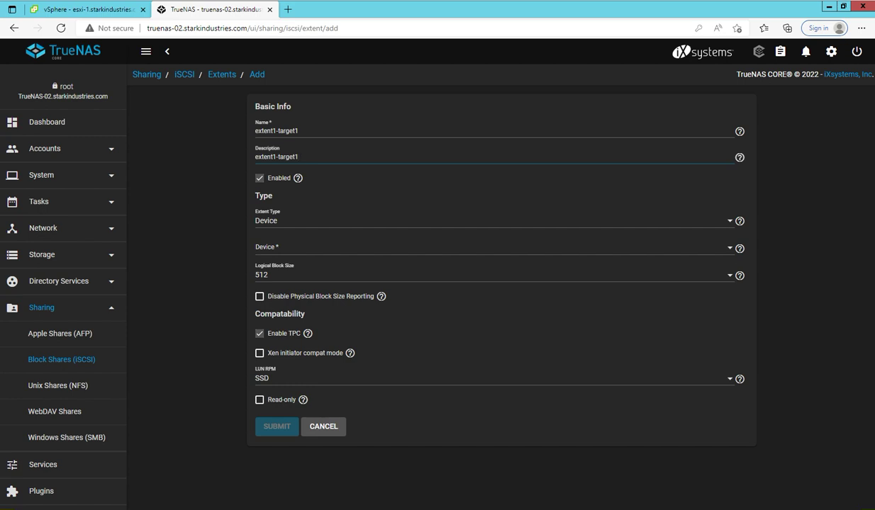
Set iscsishare/lun1 (100G) as the device of extent1-target1 and submit the extent
click(492, 248)
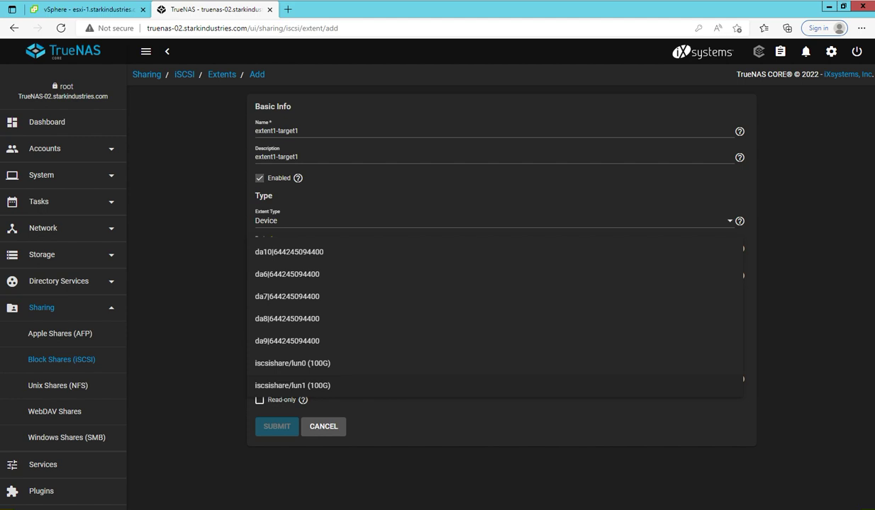
click(292, 385)
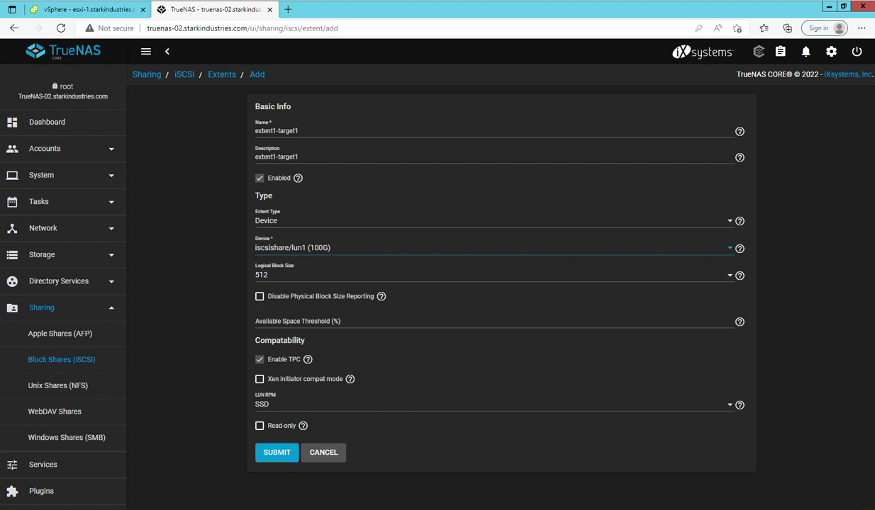
click(276, 453)
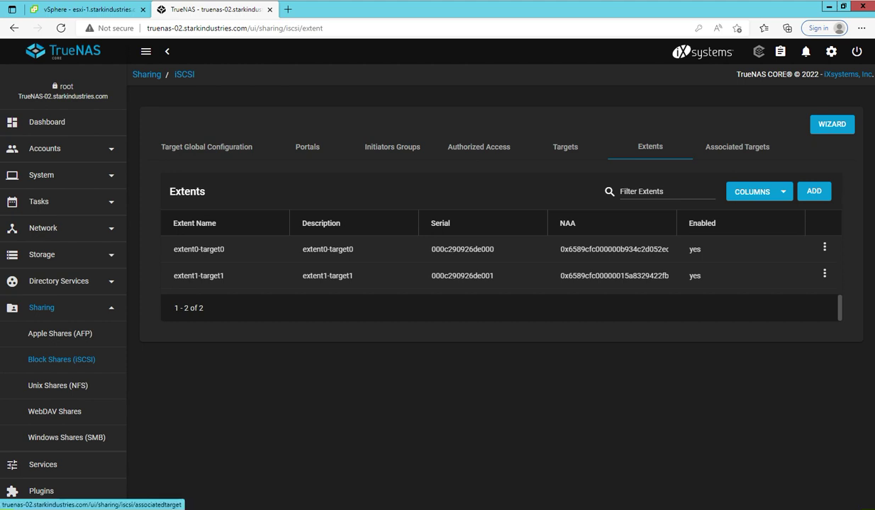
Add an associated target linking target0 to extent0-target0 with LUN ID 0
click(737, 147)
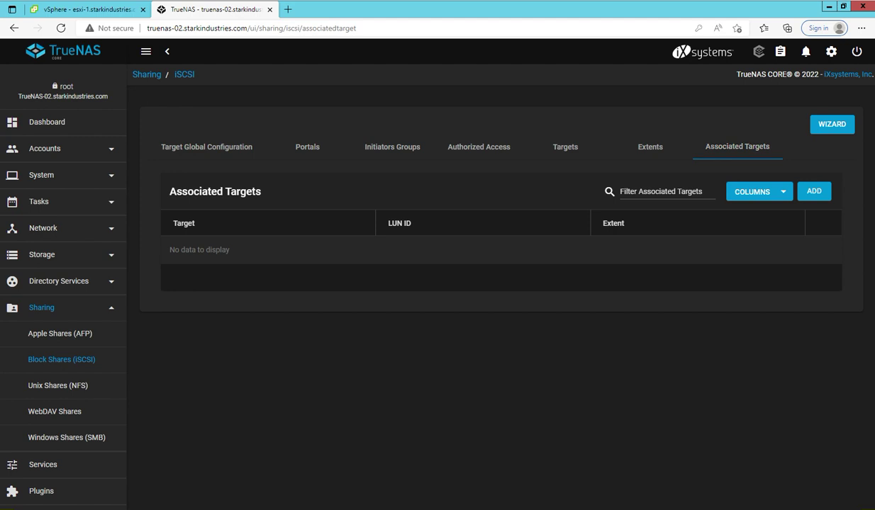
click(814, 191)
click(495, 132)
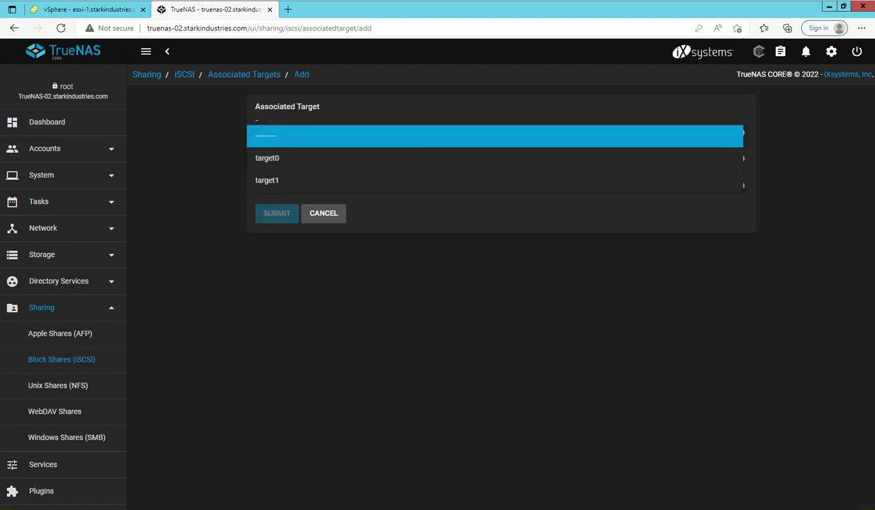
click(495, 158)
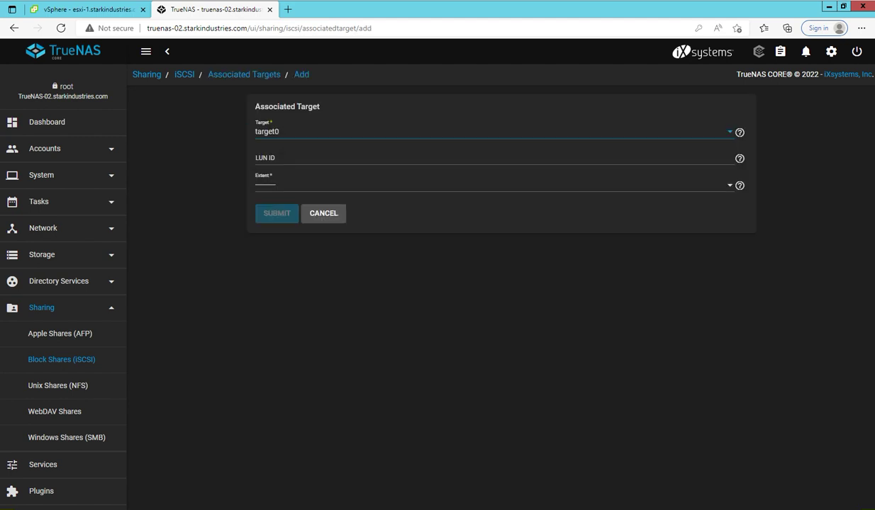
click(266, 158)
text(0)
click(289, 185)
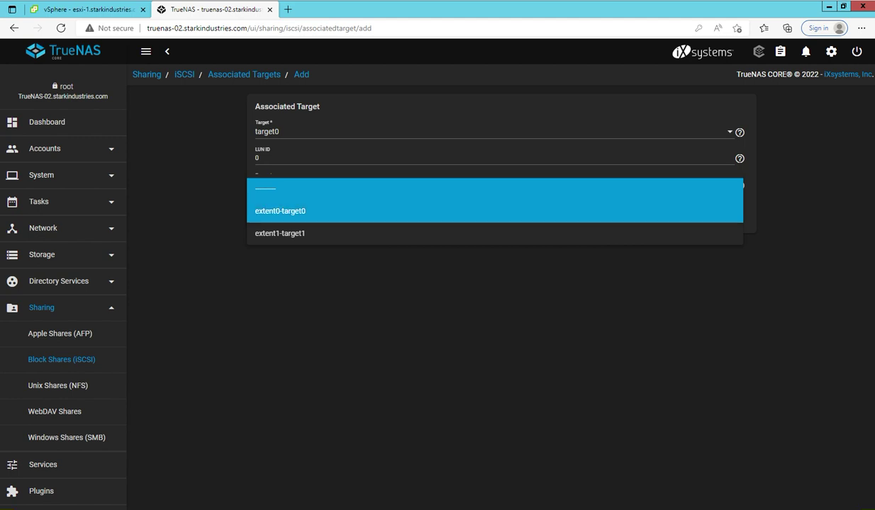
click(280, 211)
click(276, 211)
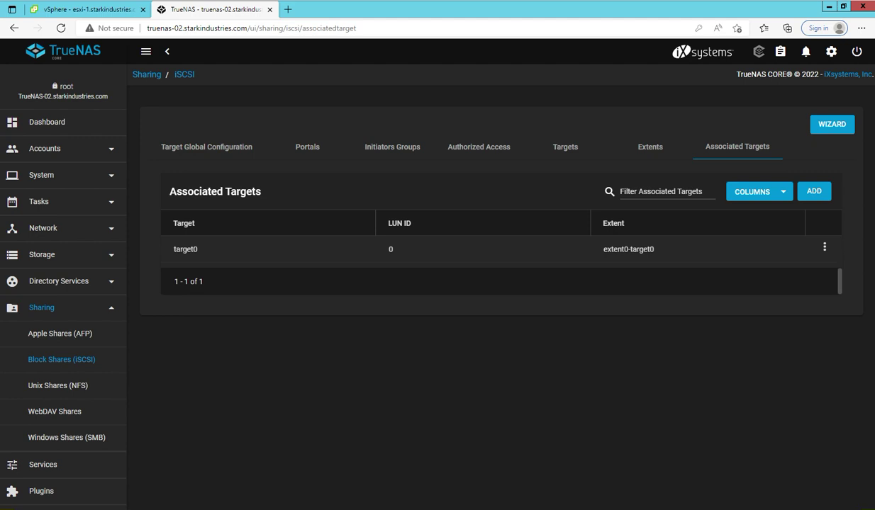
Add an associated target linking target1 to extent1-target1 with LUN ID 1
click(814, 191)
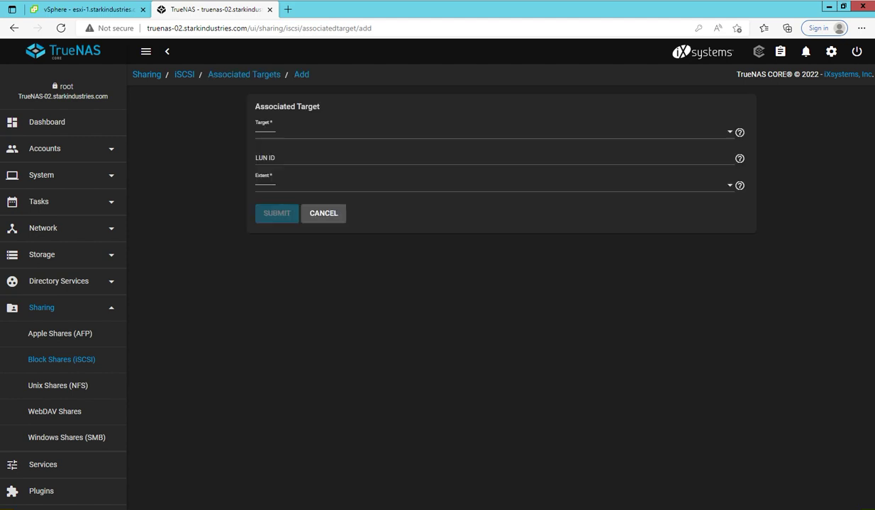
click(494, 132)
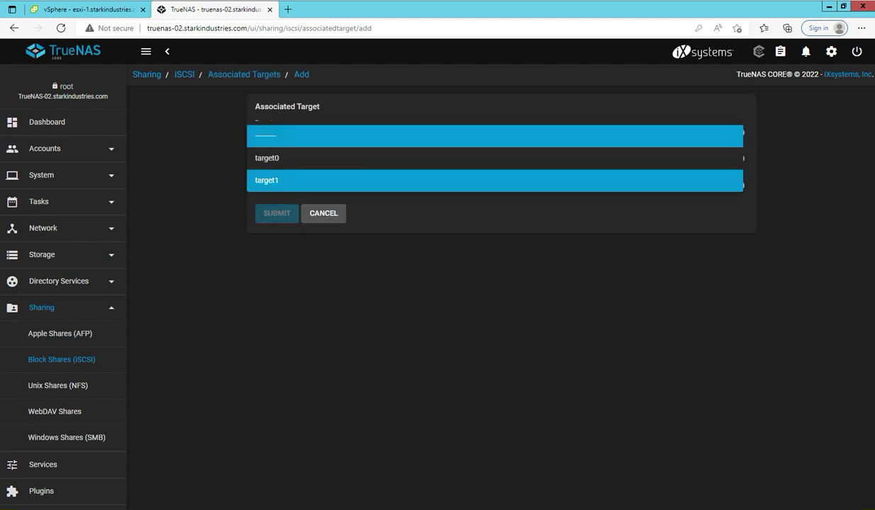
click(494, 181)
click(494, 159)
text(1)
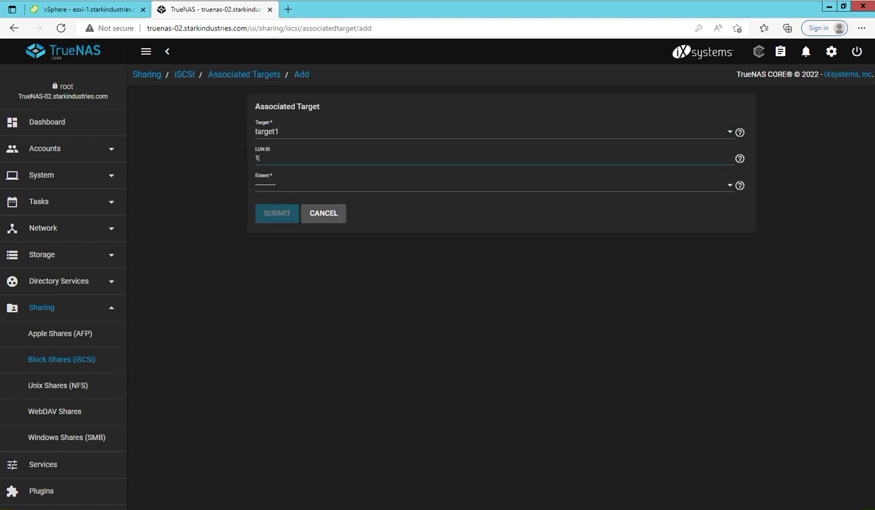
click(494, 186)
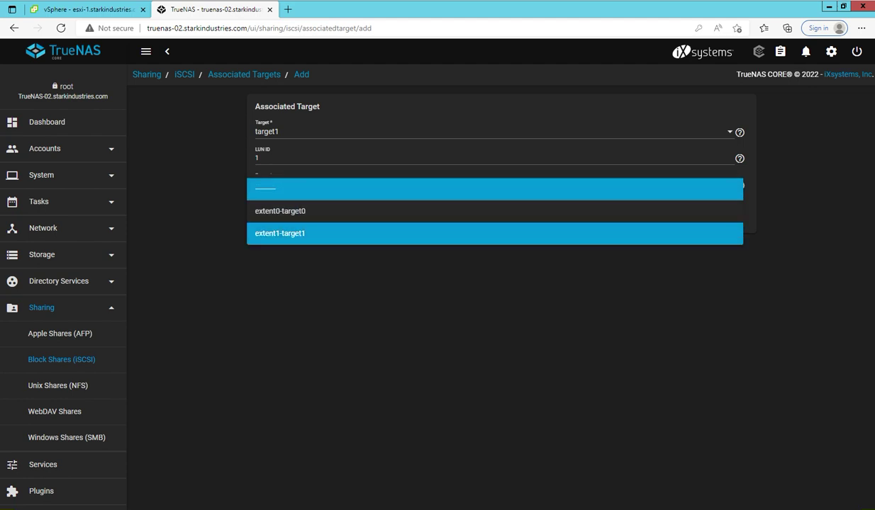
click(280, 233)
click(275, 214)
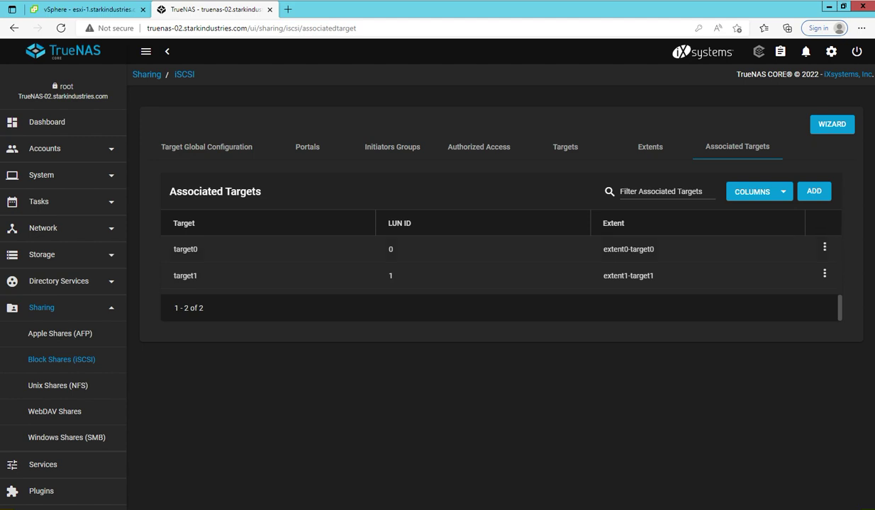
Check the iSCSI service's status, and switch to the vSphere Client to inspect the software adapter options for host esxi-1
click(42, 465)
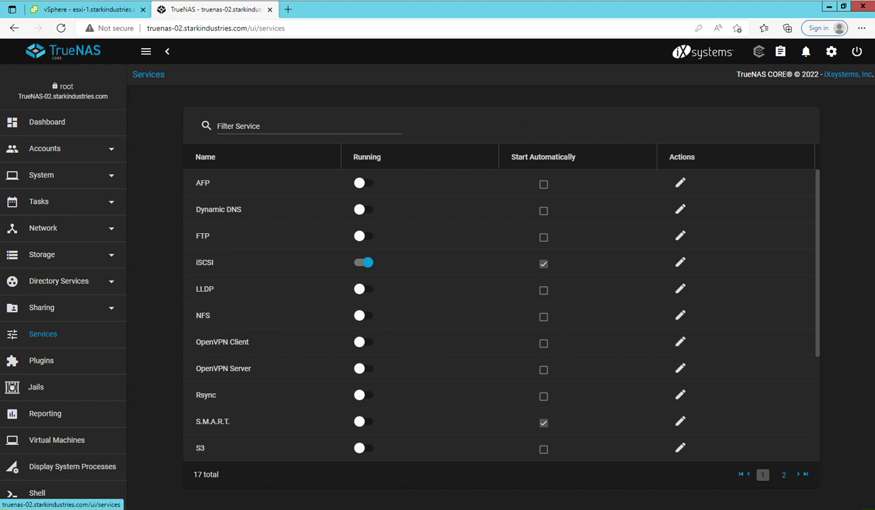
click(88, 9)
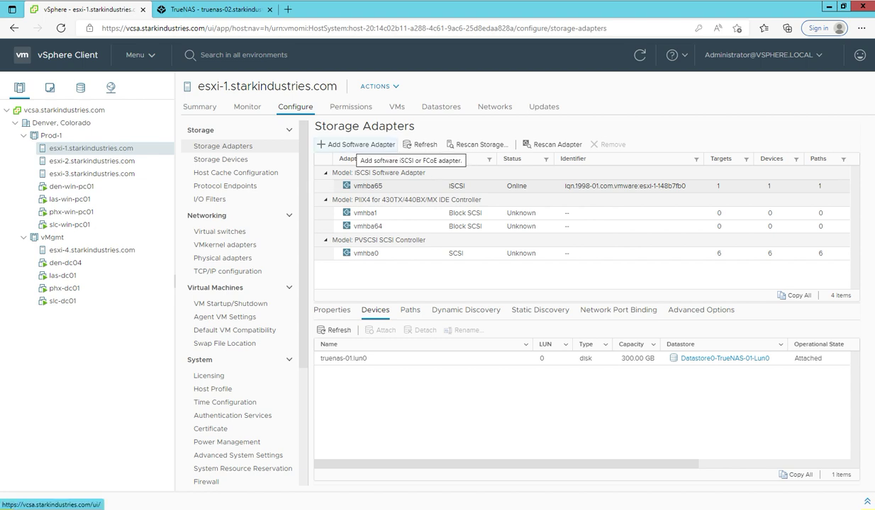
click(368, 186)
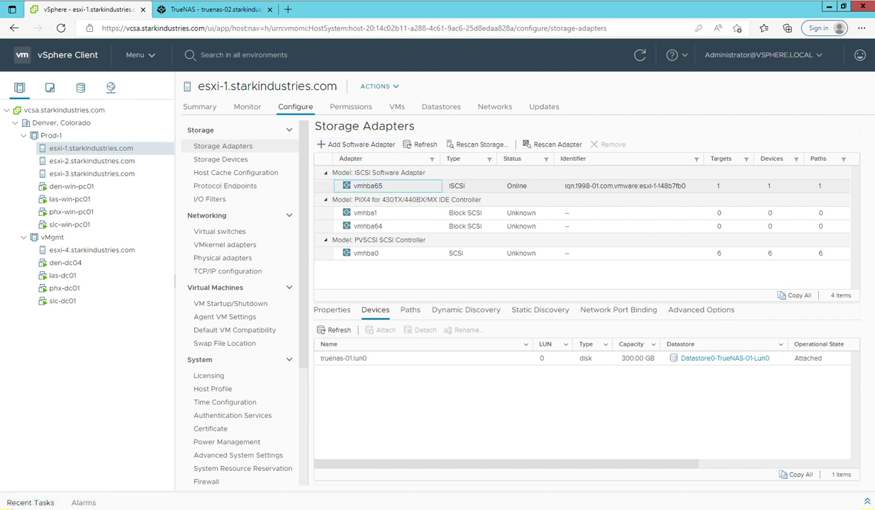
click(358, 144)
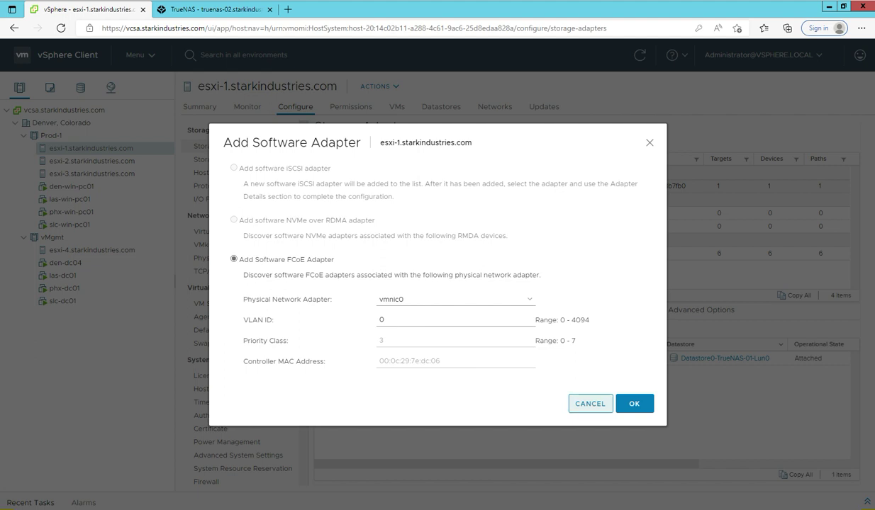
click(590, 403)
Add 10.1.1.16 on port 3260 as a dynamic discovery iSCSI server for software adapter vmhba65
click(369, 186)
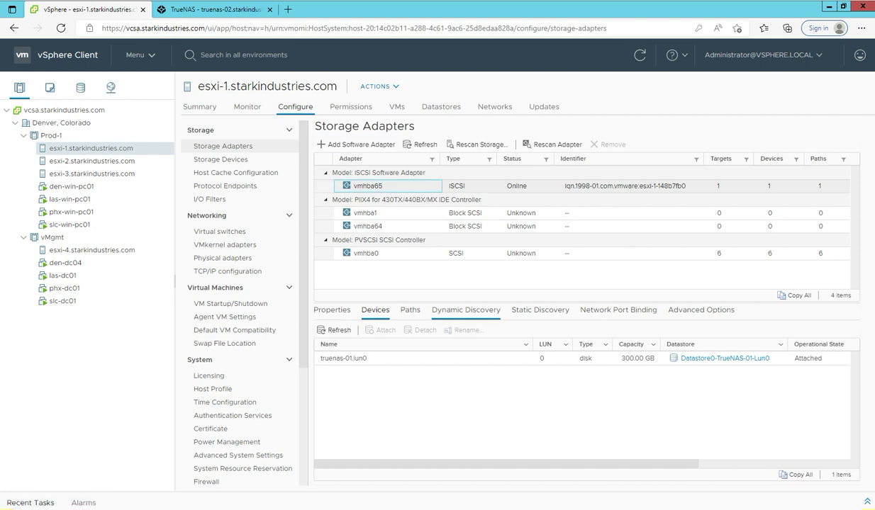
click(465, 310)
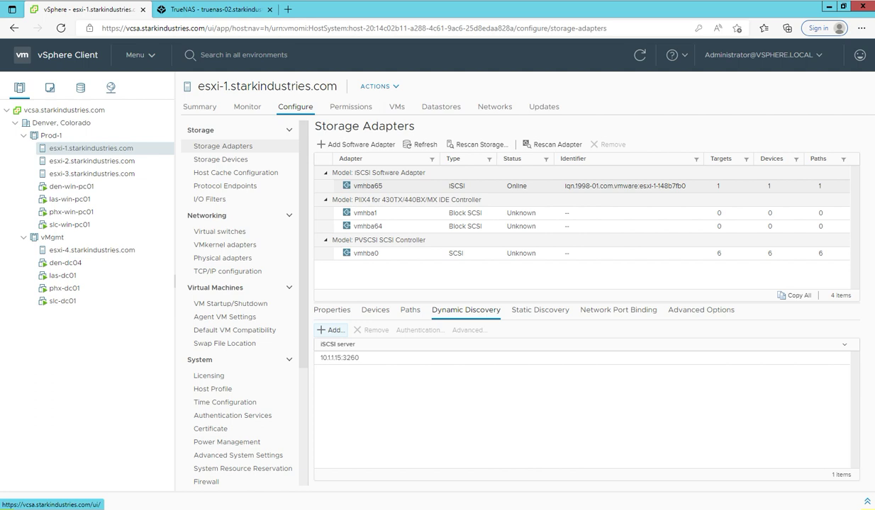
click(332, 331)
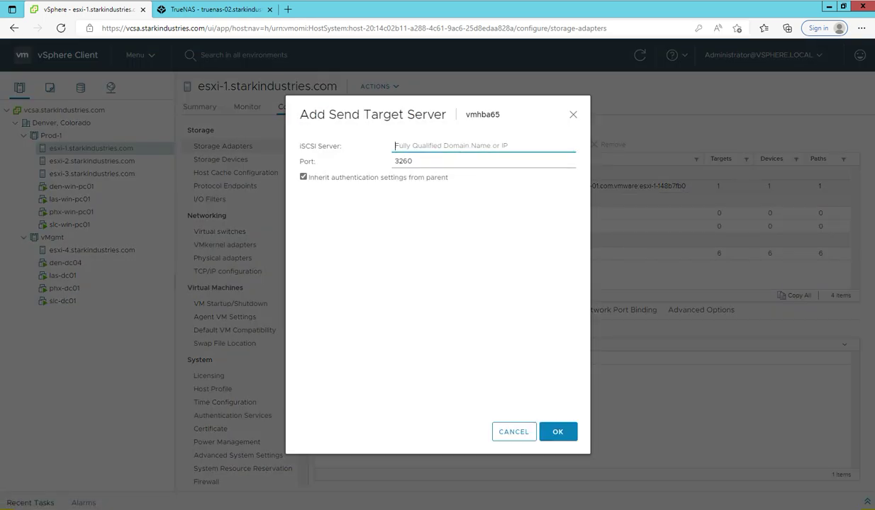
key(Down)
key(Down)
key(Return)
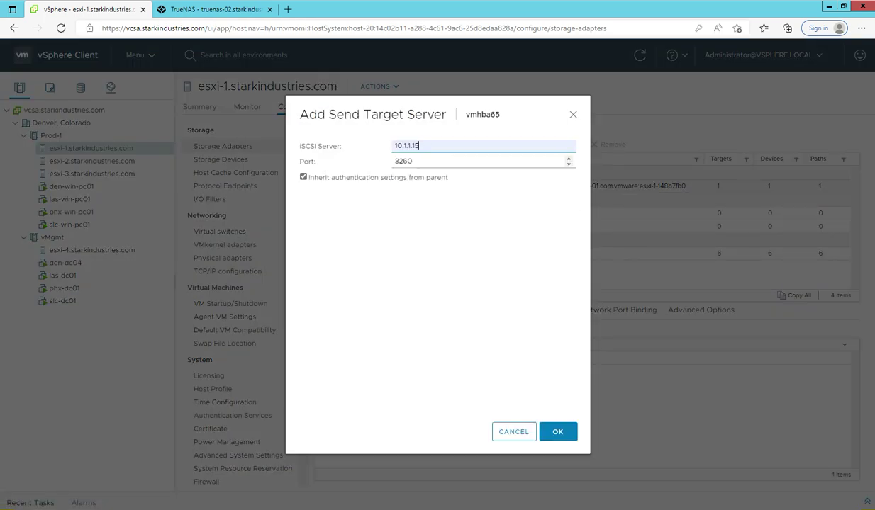
key(BackSpace)
text(6)
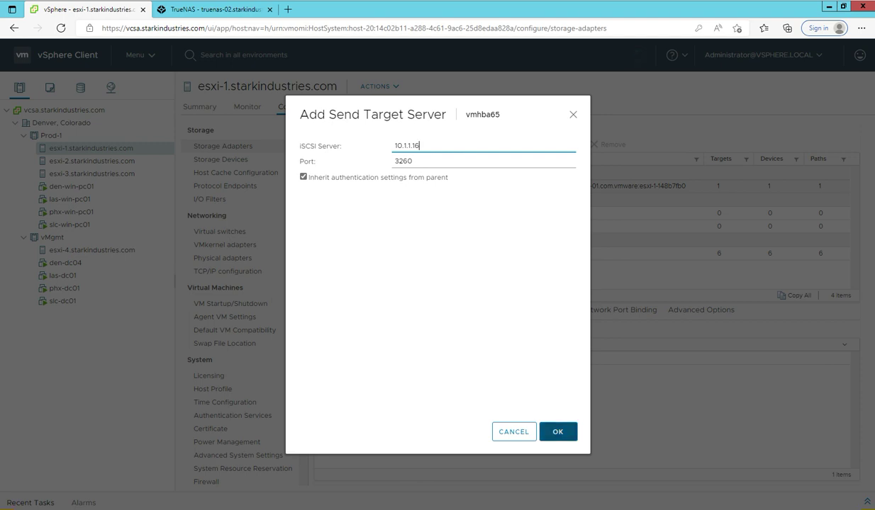
click(558, 431)
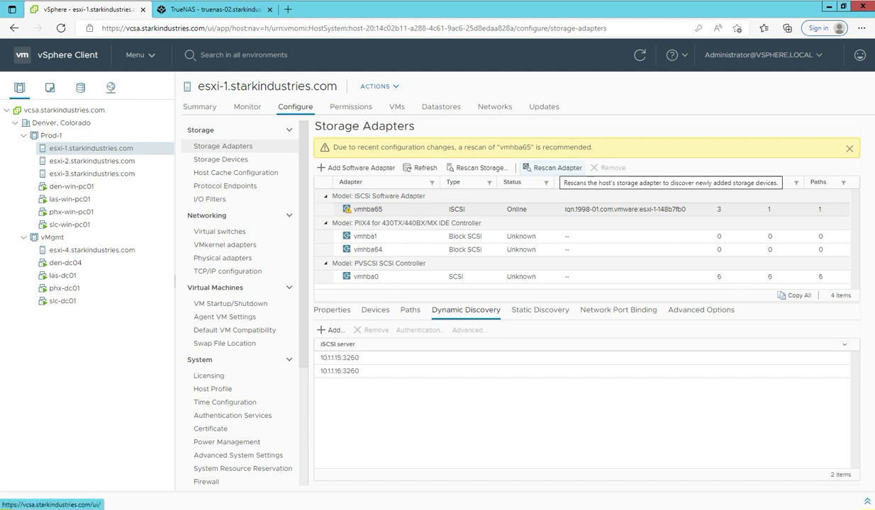
Rescan adapter vmhba65, list its devices sorted by LUN, and select the TrueNAS iSCSI disk with LUN 0
click(553, 168)
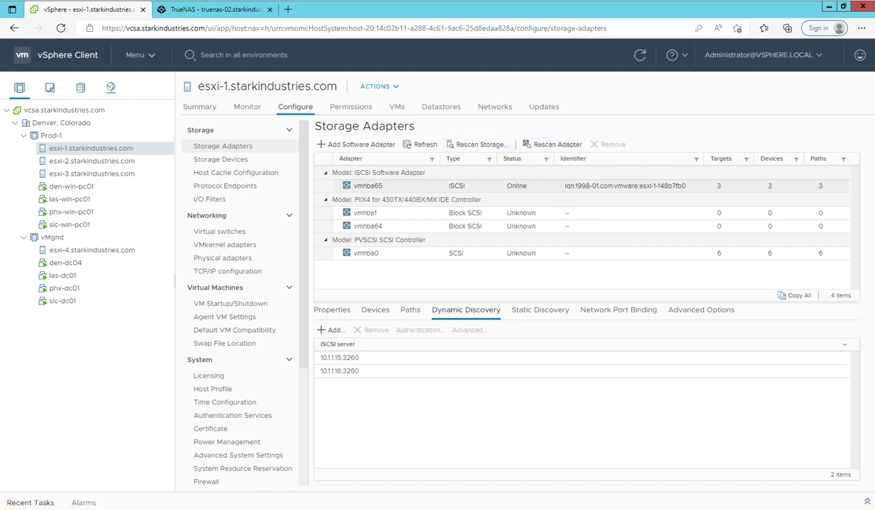
click(375, 310)
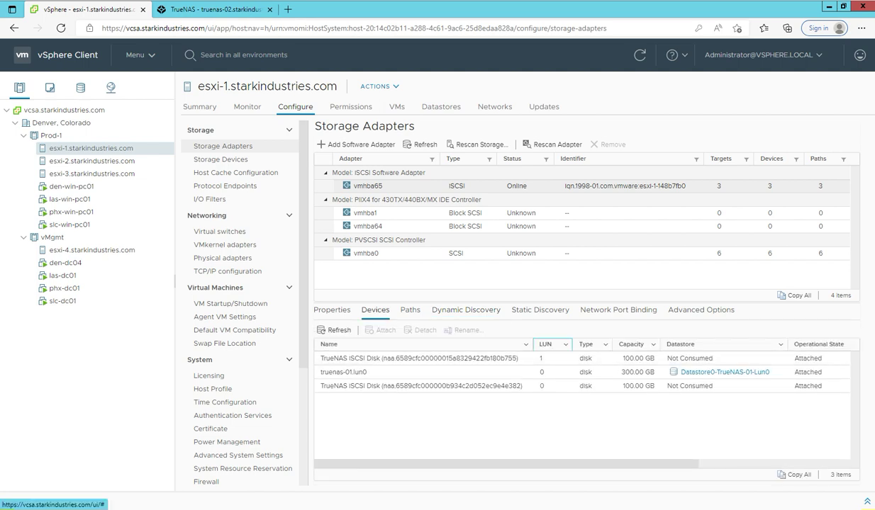
click(546, 343)
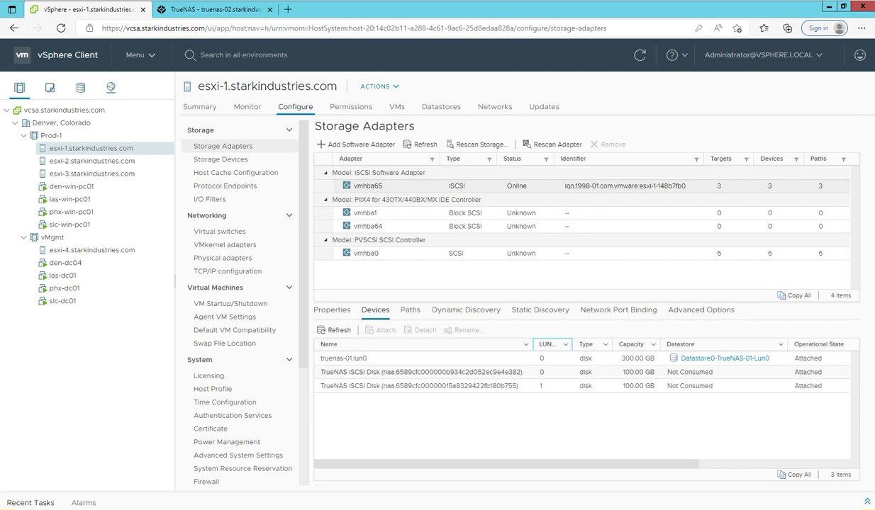
click(421, 373)
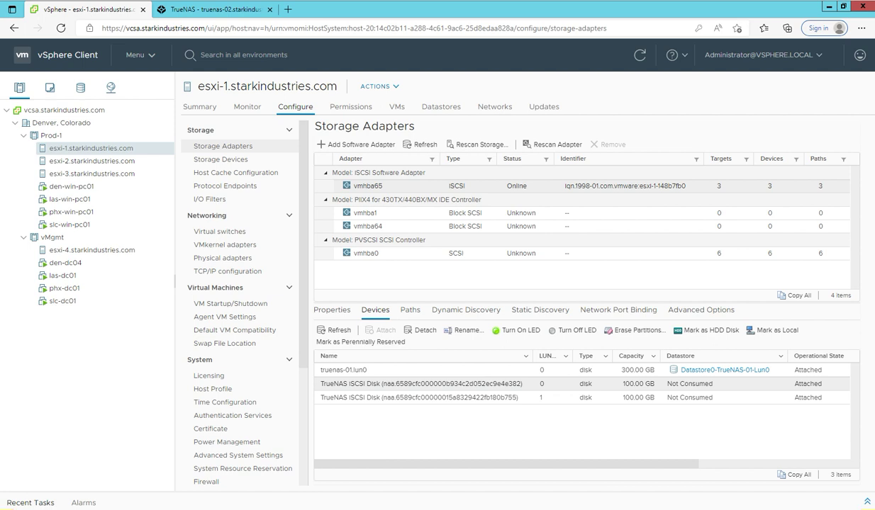
Start a new VMFS datastore on esxi-1 named Datastore0-TrueNAS-02-Lun0, using the TrueNAS iSCSI disk with LUN 0
right_click(131, 148)
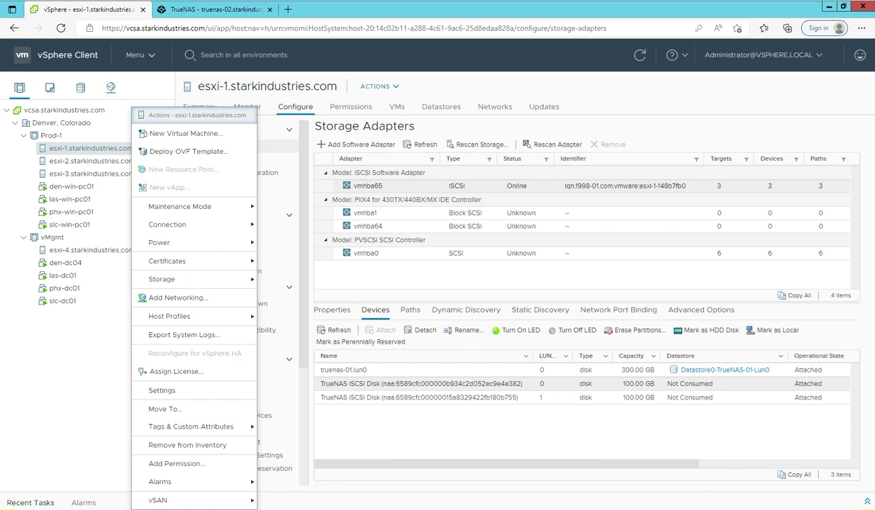
mouse_move(212, 280)
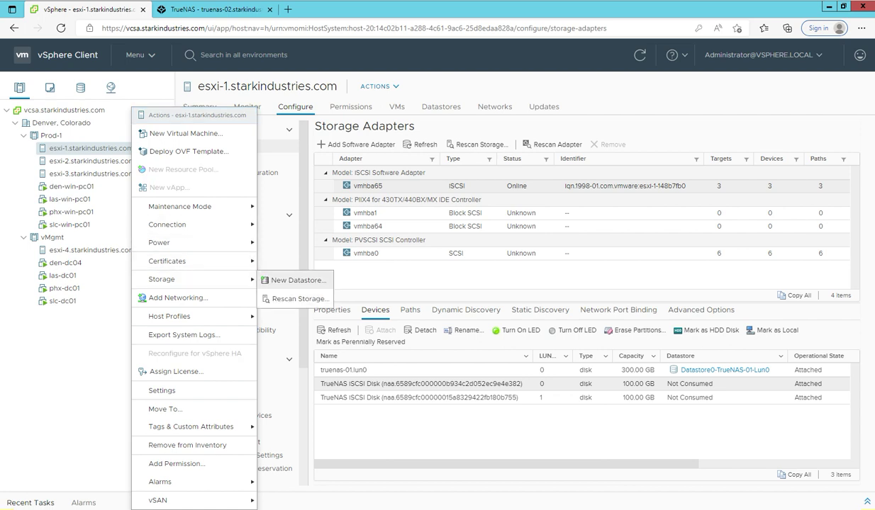
click(294, 280)
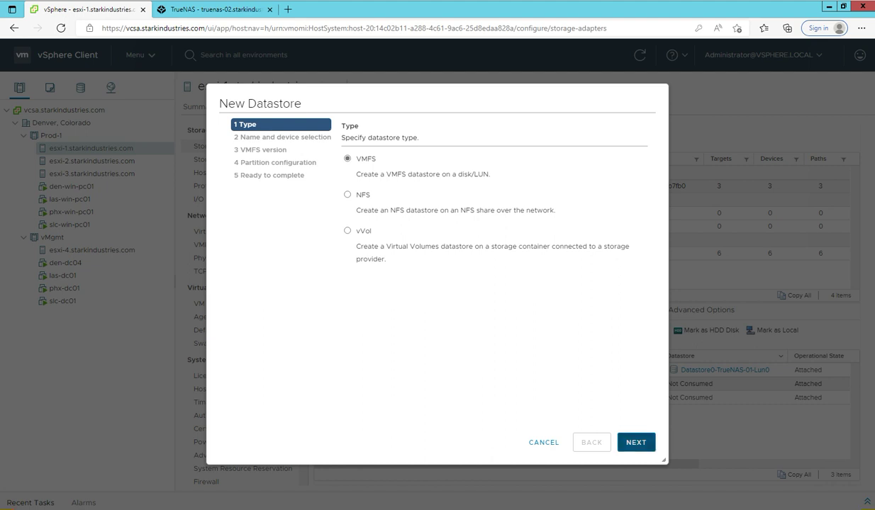
click(636, 442)
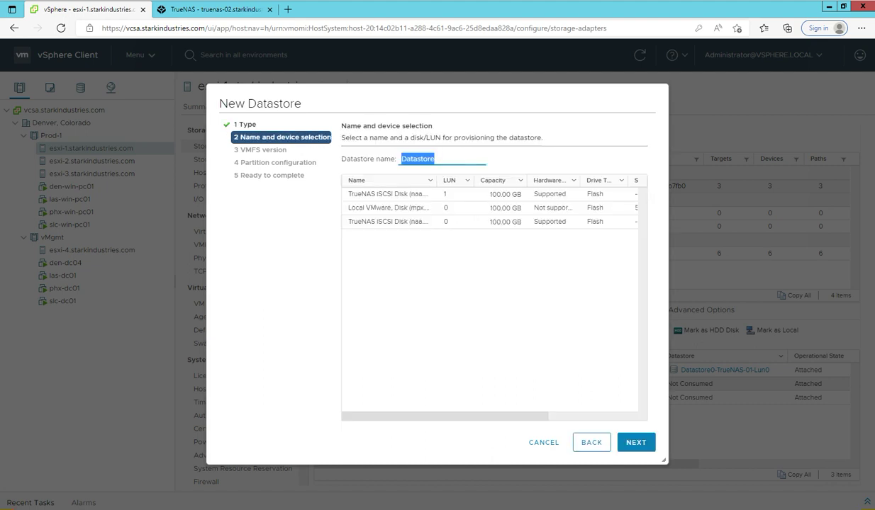
drag(437, 181, 543, 181)
click(555, 180)
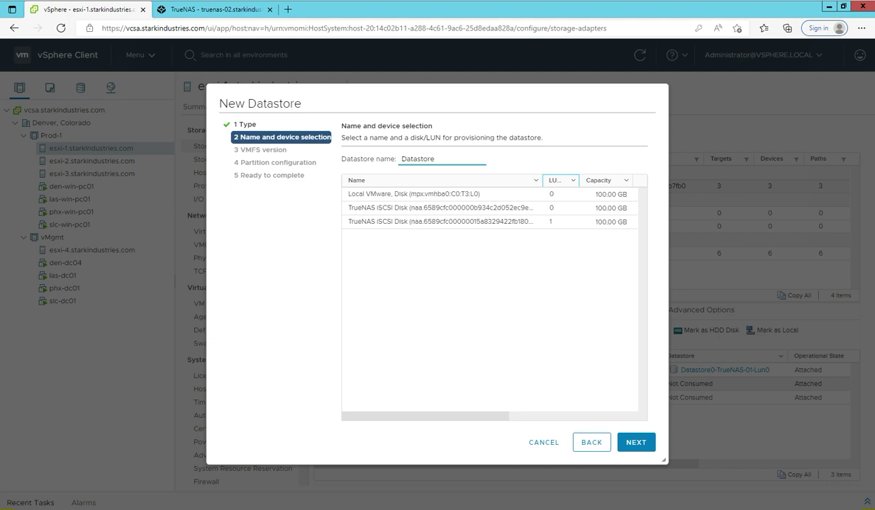
text(0-TrueNAS-02-Lun0)
key(ctrl+a)
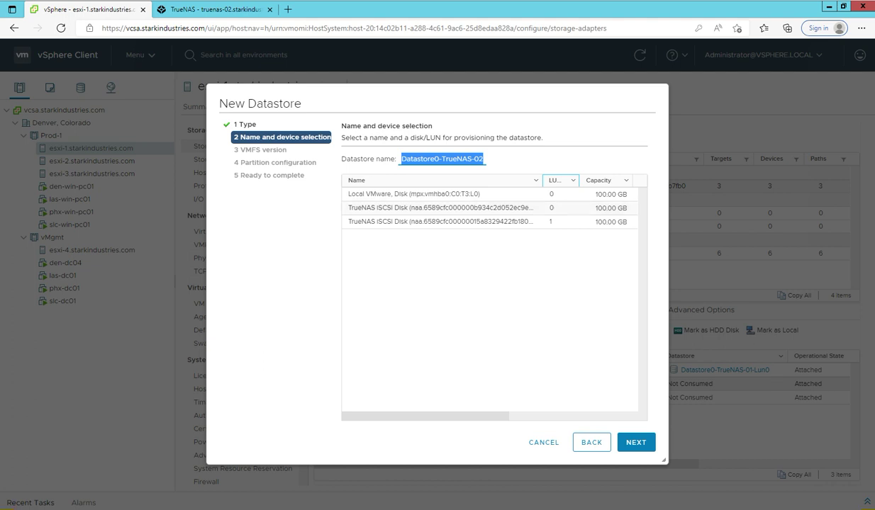
click(440, 208)
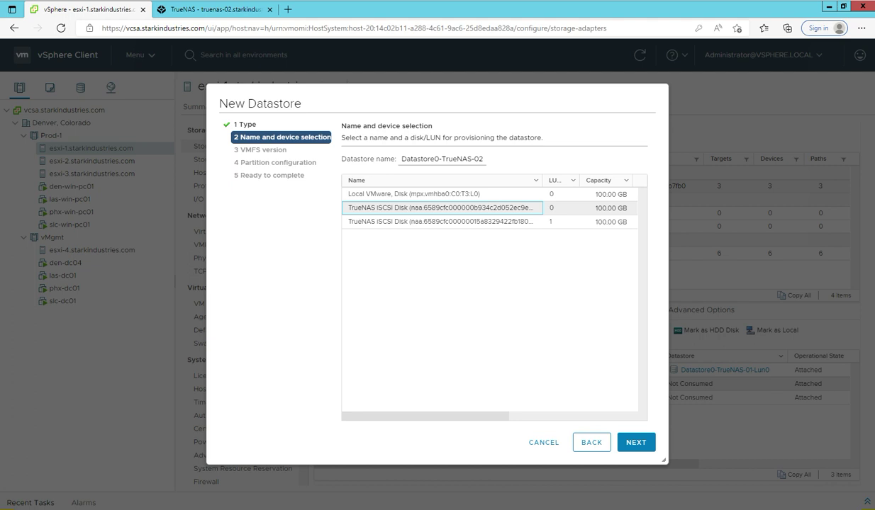
click(635, 443)
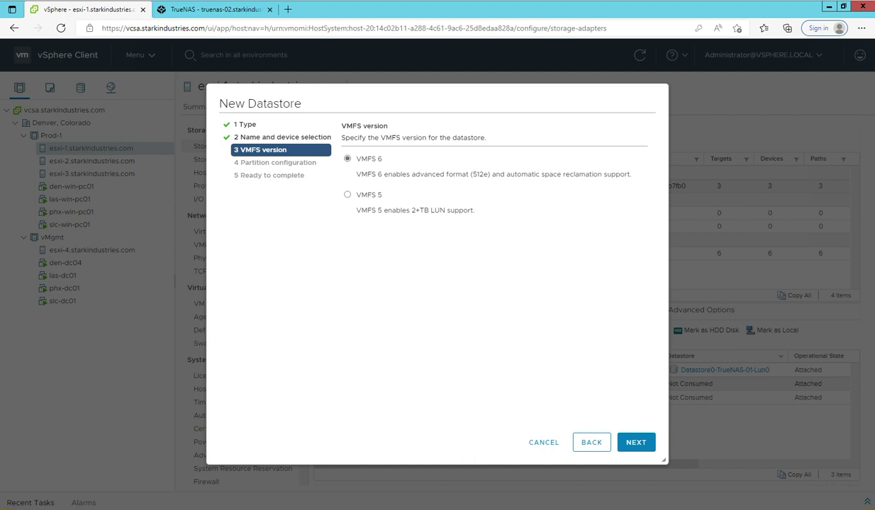
Accept VMFS 6, set the datastore size to 100 GB using all available partitions, and finish creating the datastore
click(636, 443)
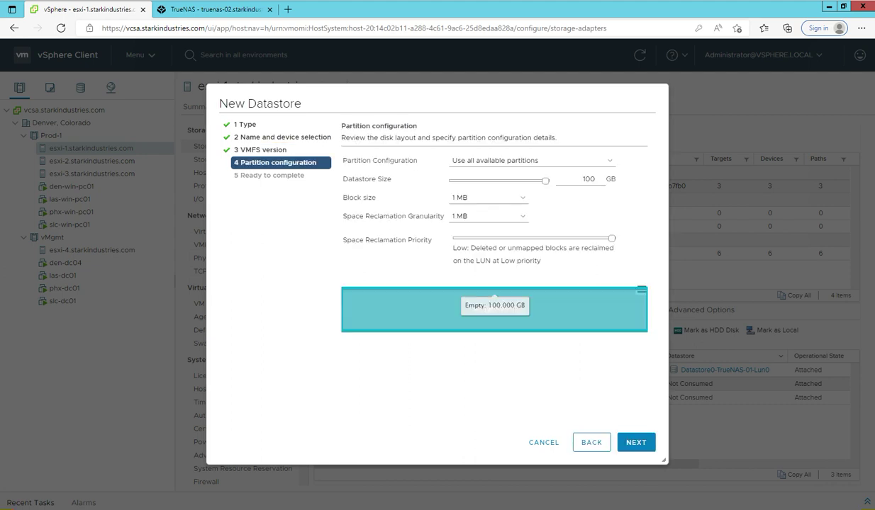
double_click(589, 178)
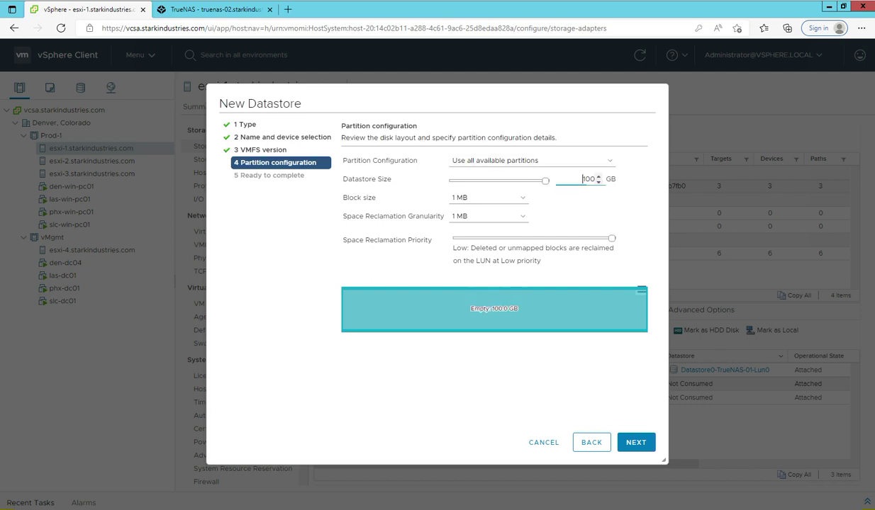
text(50)
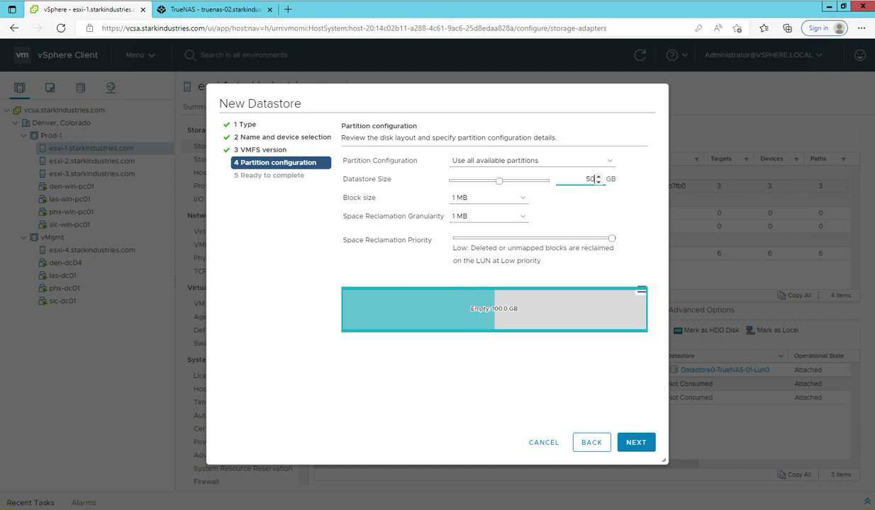
key(BackSpace)
key(BackSpace)
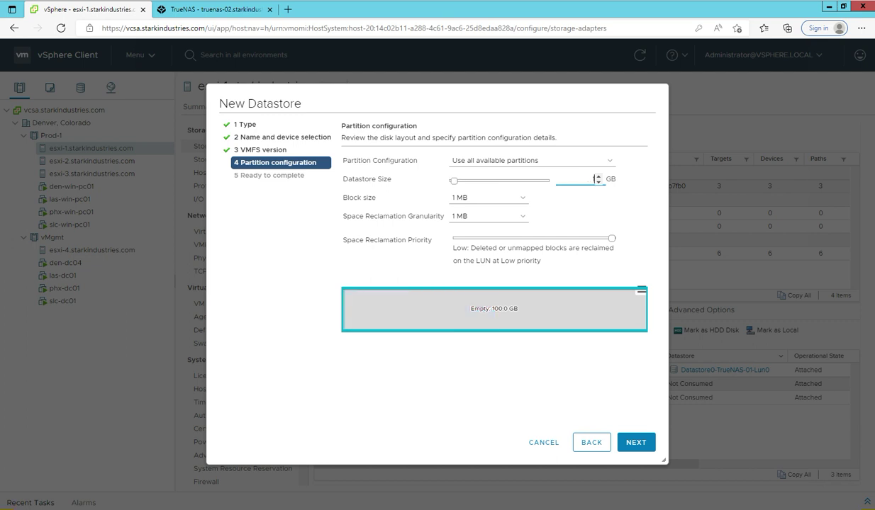
text(100)
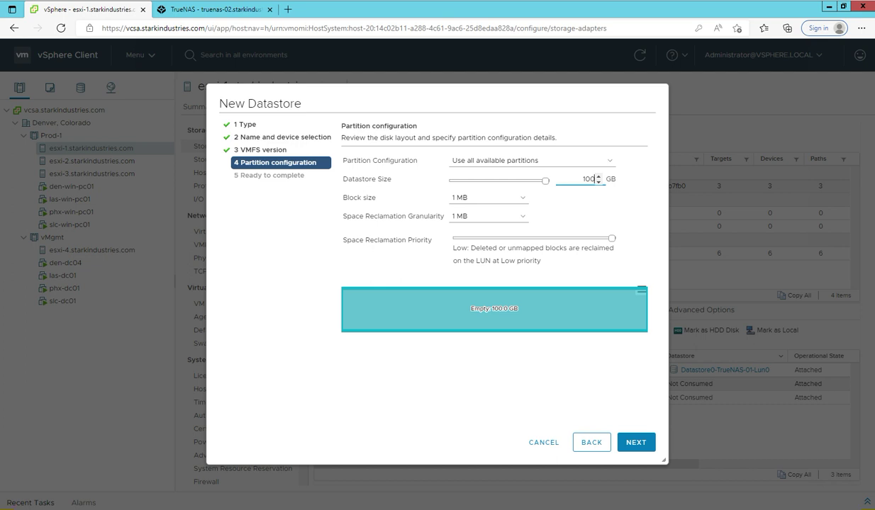
click(633, 442)
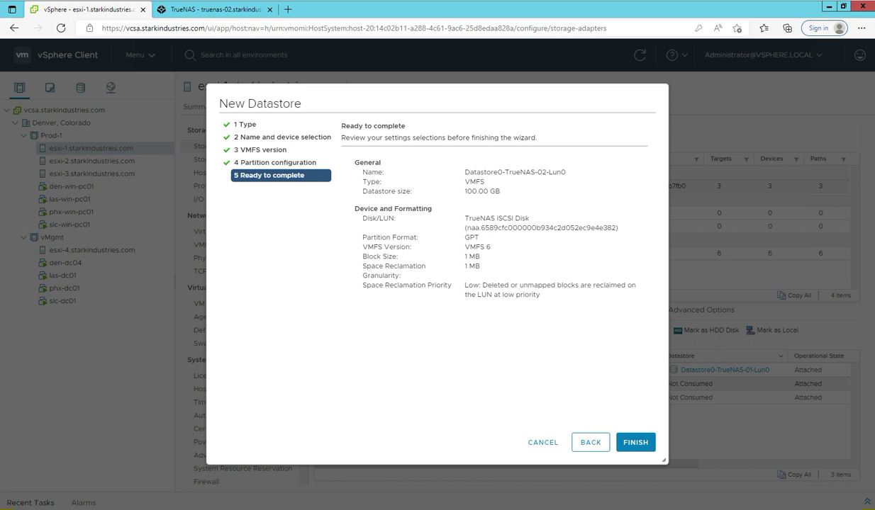
click(635, 443)
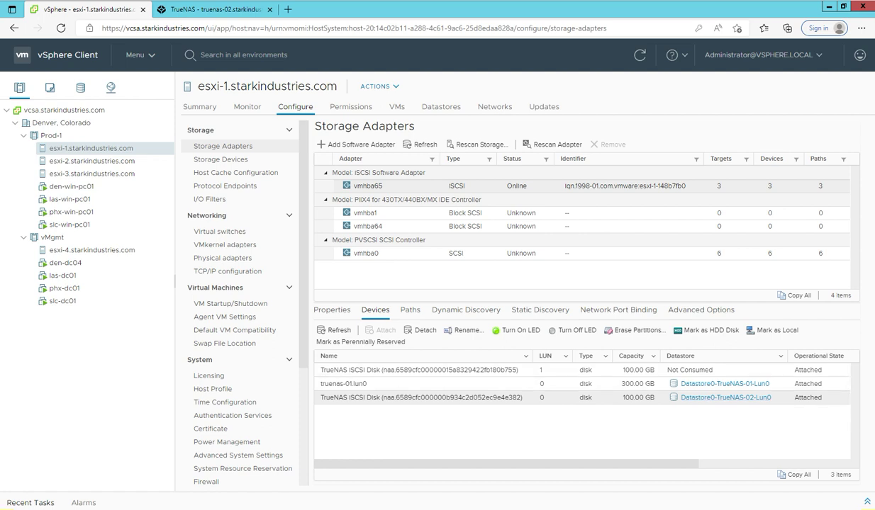
Start a new VMFS datastore on esxi-1 named Datastore0-Truen-Nas-02-Lun1, using the TrueNAS iSCSI disk with LUN 1
click(545, 357)
click(453, 398)
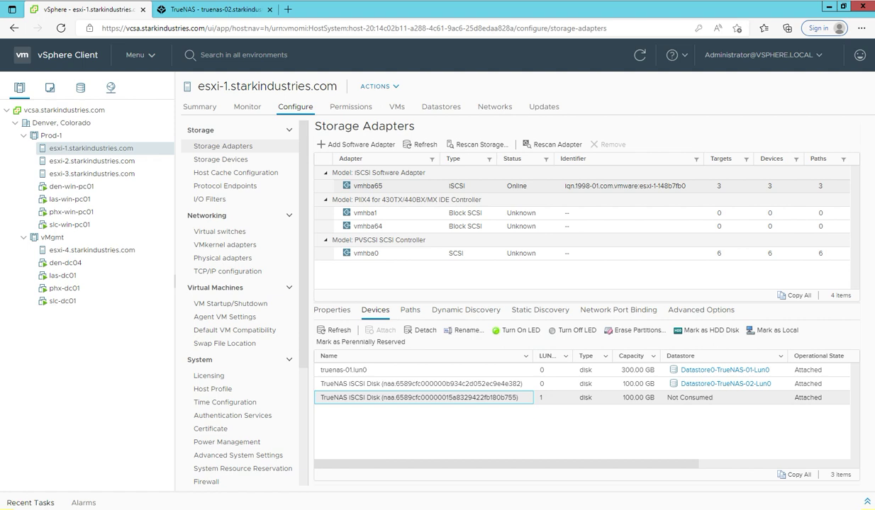
right_click(134, 149)
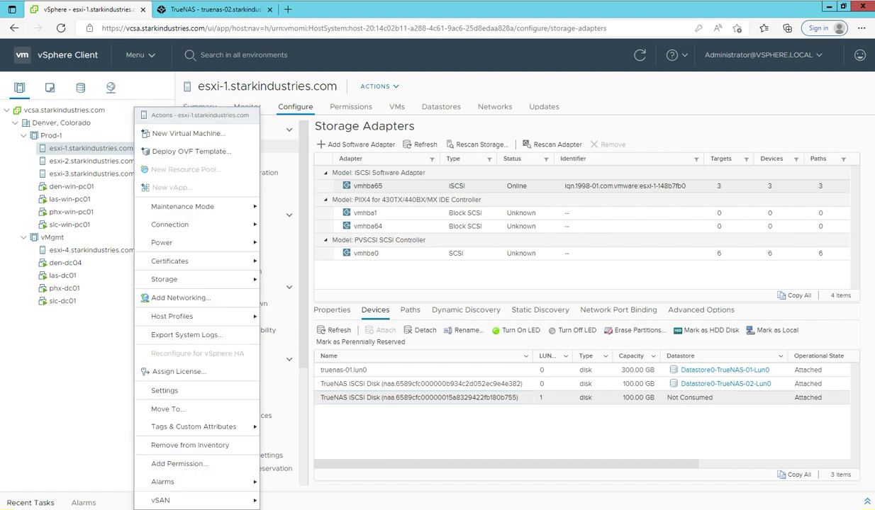
mouse_move(177, 279)
click(298, 280)
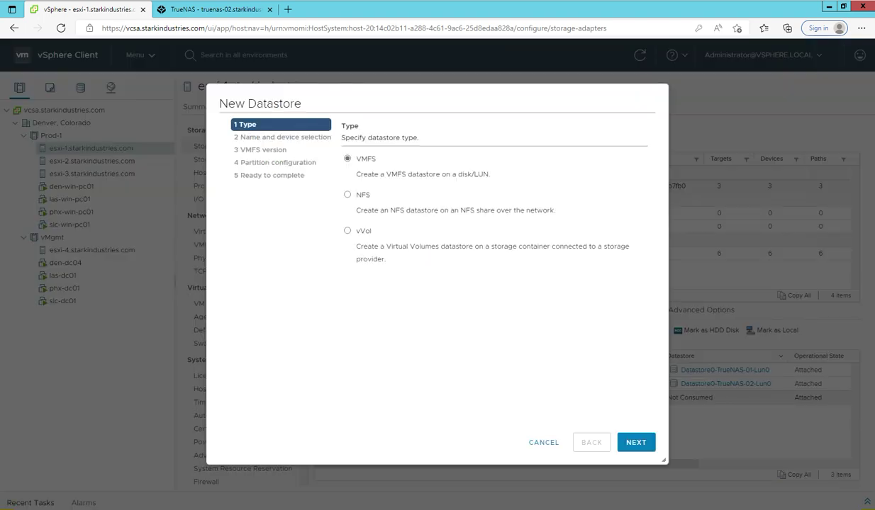
click(636, 442)
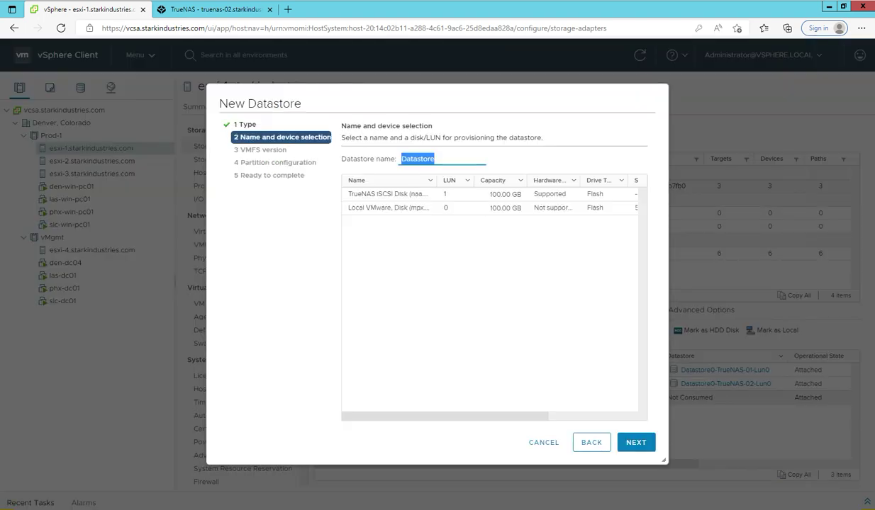
click(435, 159)
text(0)
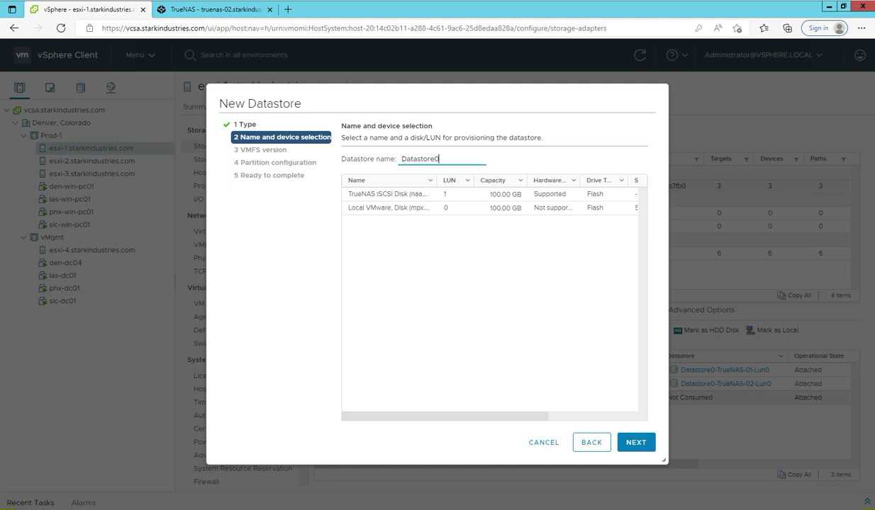
text(-Truen-Nas-02-Lun)
click(388, 194)
click(636, 442)
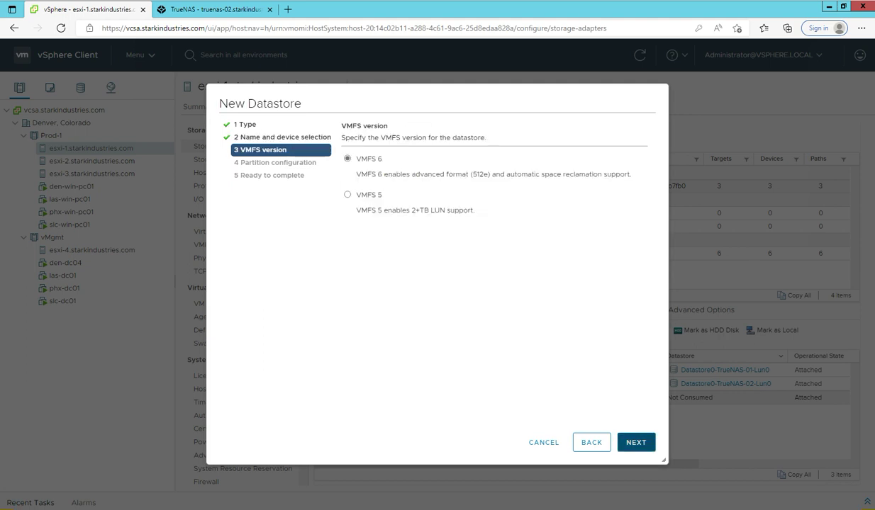
Accept VMFS 6 and the full 100 GB partition for the Lun1 datastore, and finish creating it
click(636, 443)
click(636, 442)
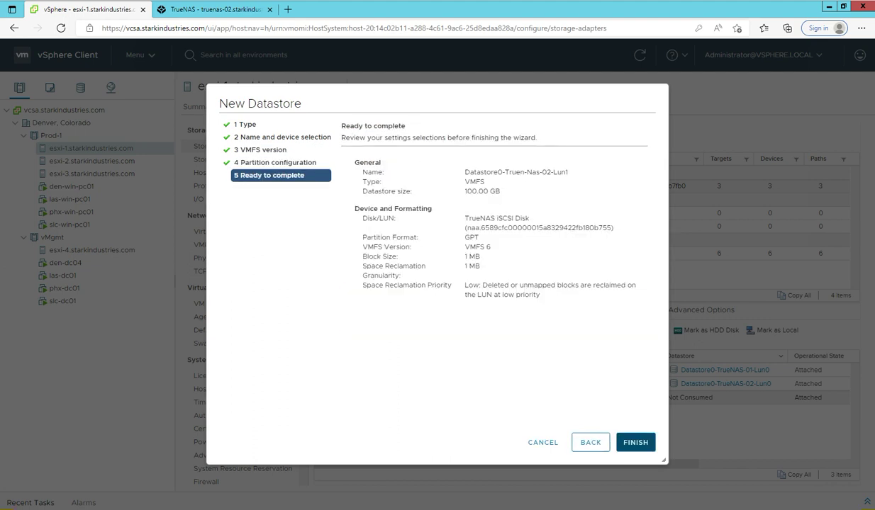
click(636, 442)
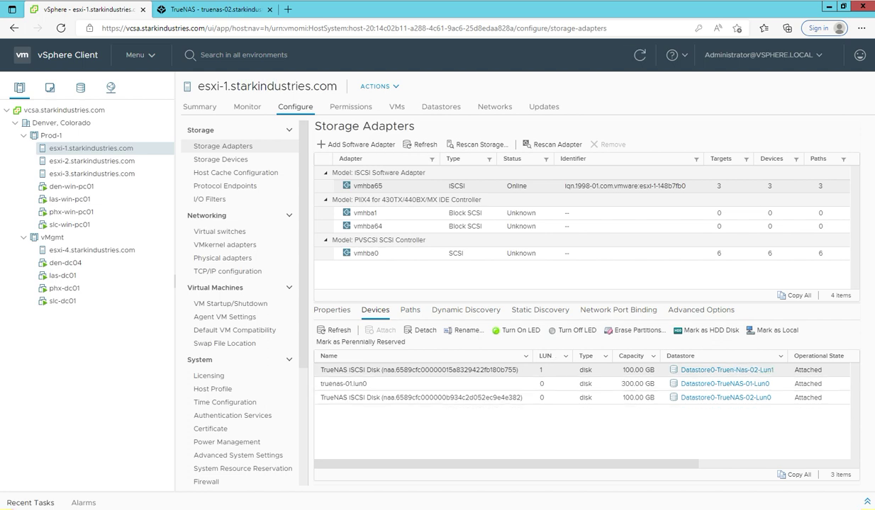
Sort the adapter's devices by LUN to review their datastores, and switch to the TrueNAS web interface
click(680, 357)
click(545, 357)
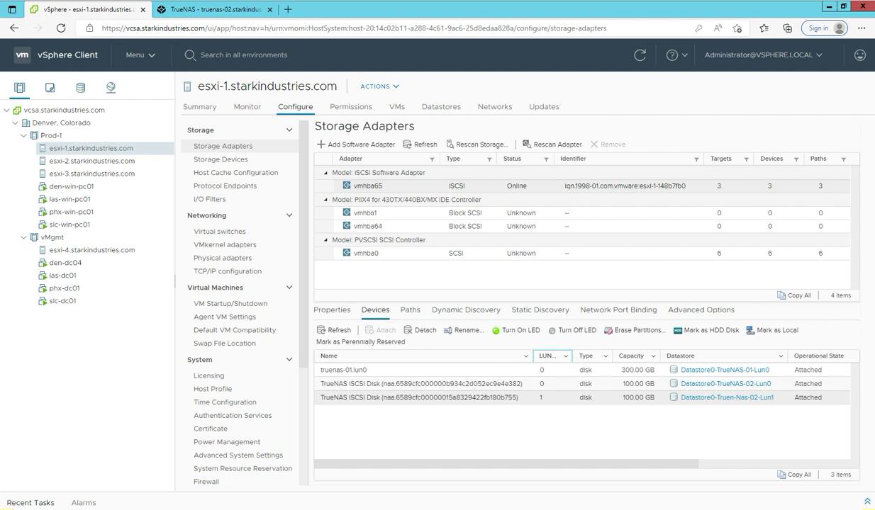
click(215, 10)
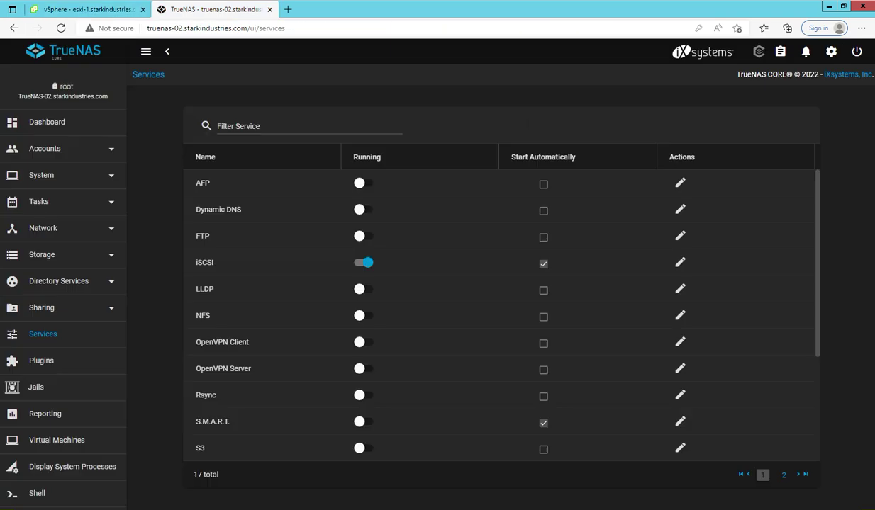
Start adding vdevs to the iscsishare pool, show disks with non-unique serial numbers, and move da6 into the data vdev
click(42, 255)
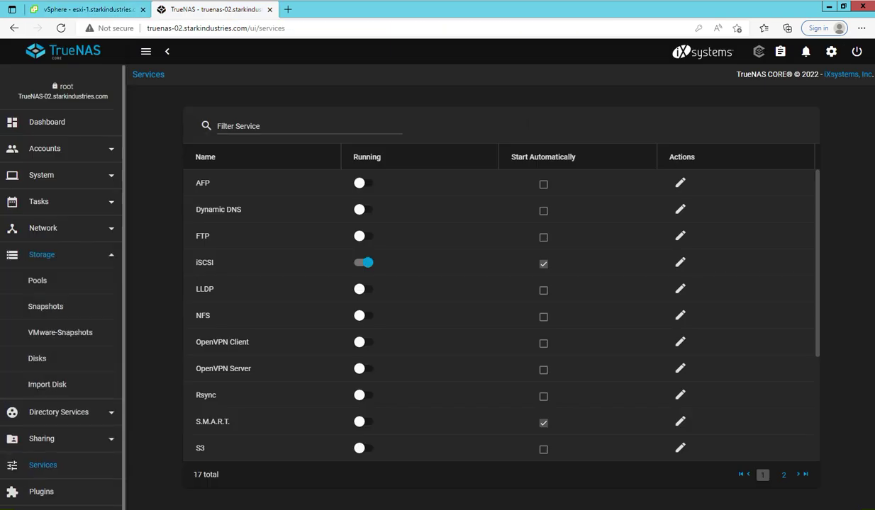
click(37, 281)
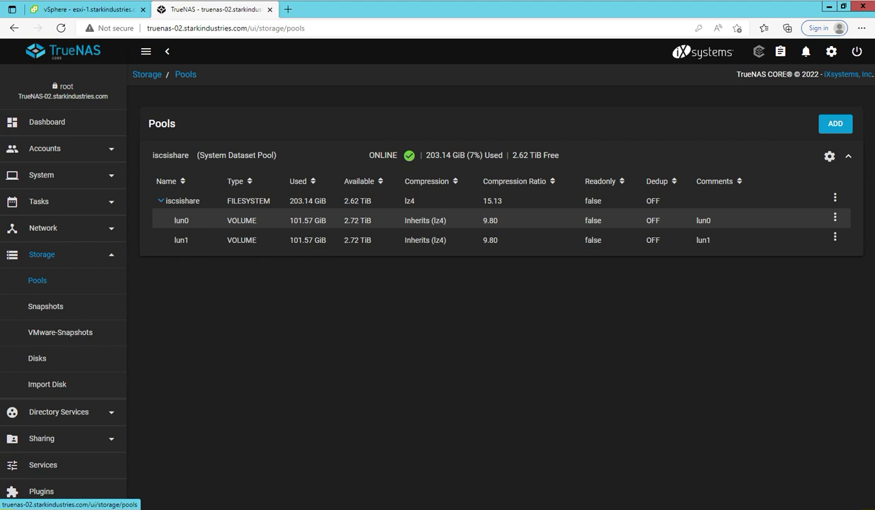
click(829, 156)
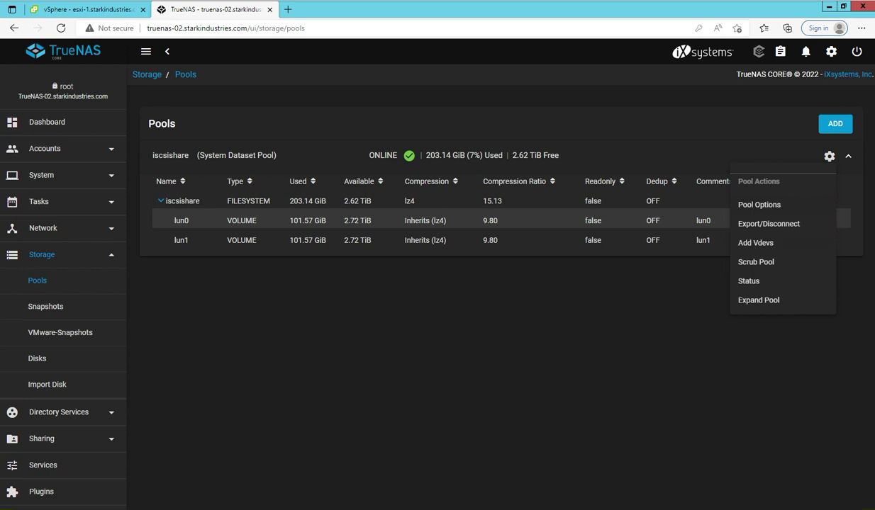
click(756, 243)
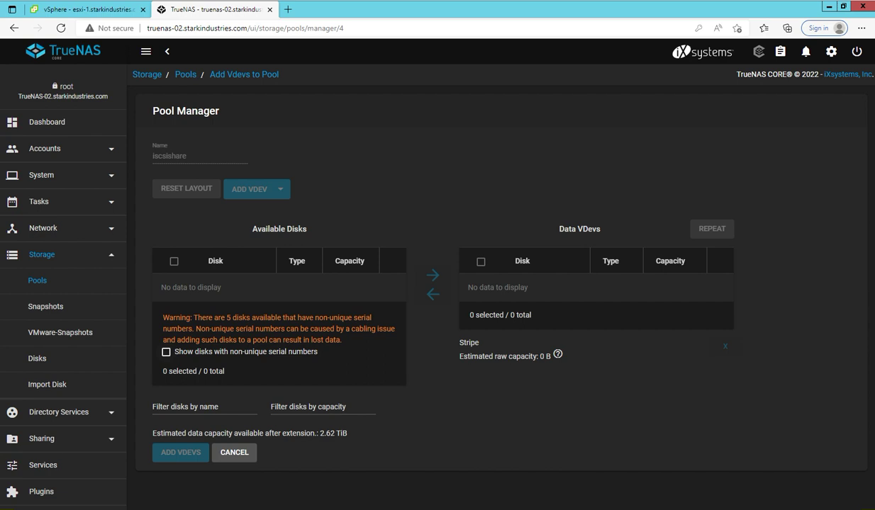
click(166, 352)
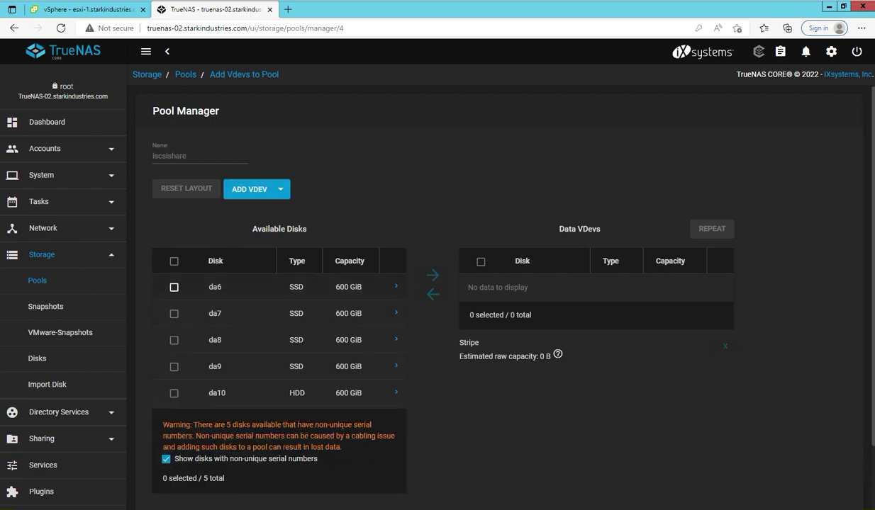
click(174, 288)
click(433, 275)
scroll(500, 294, down, 2)
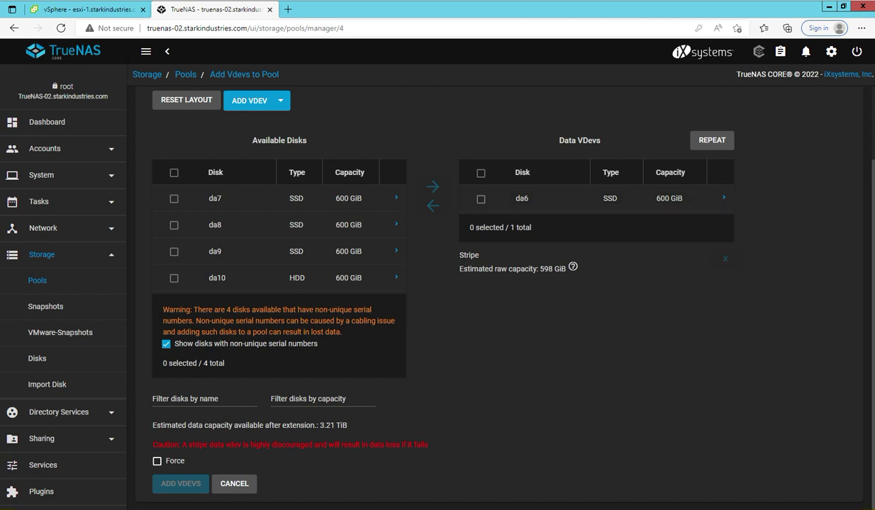
Force the single-disk stripe layout, accept the cautions, and add the vdev to extend the iscsishare pool
click(157, 461)
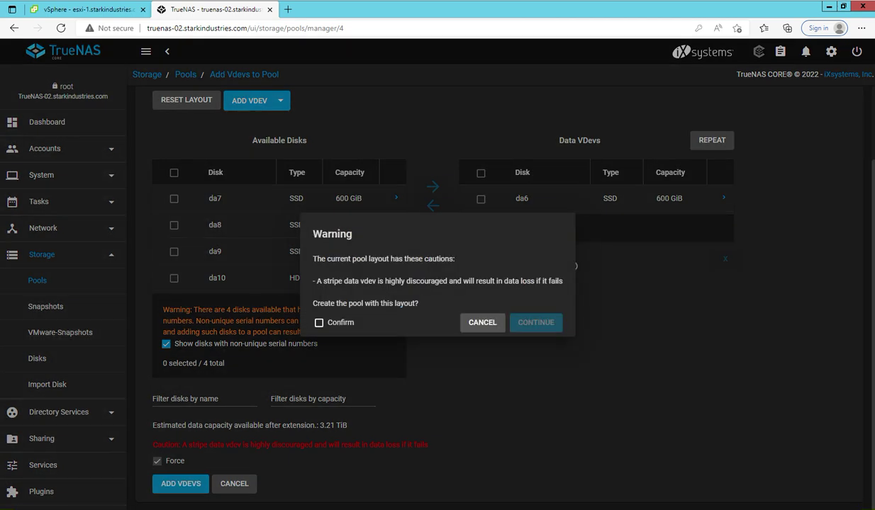
click(319, 323)
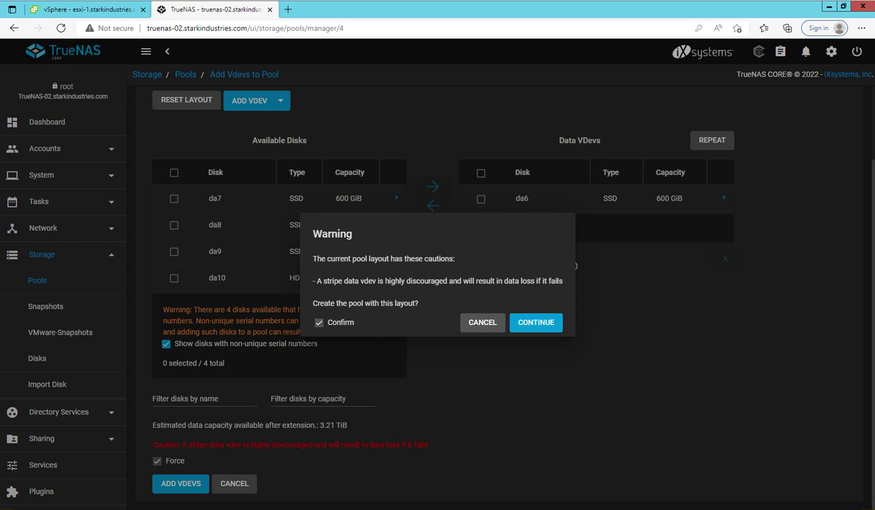
click(536, 323)
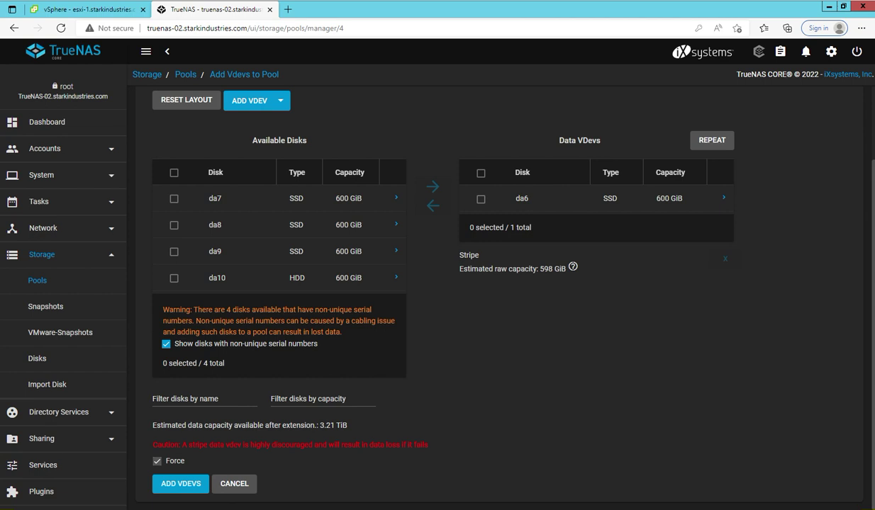
click(181, 484)
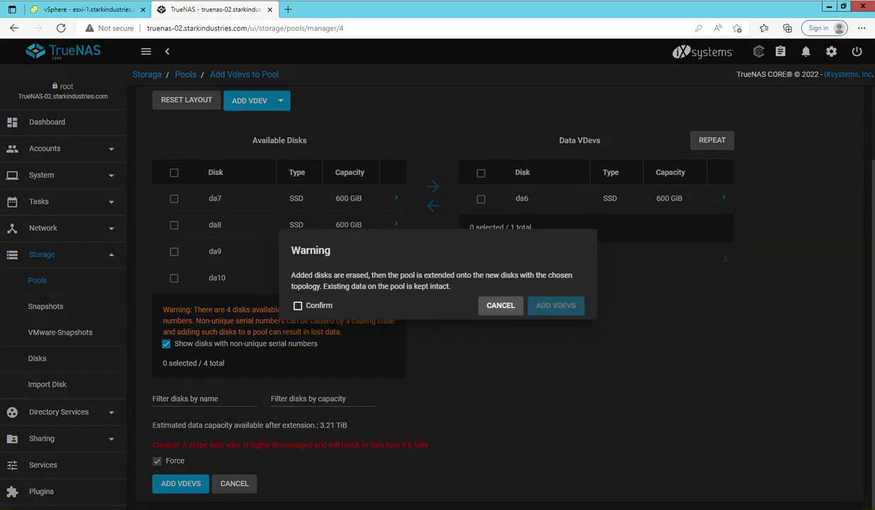
click(298, 306)
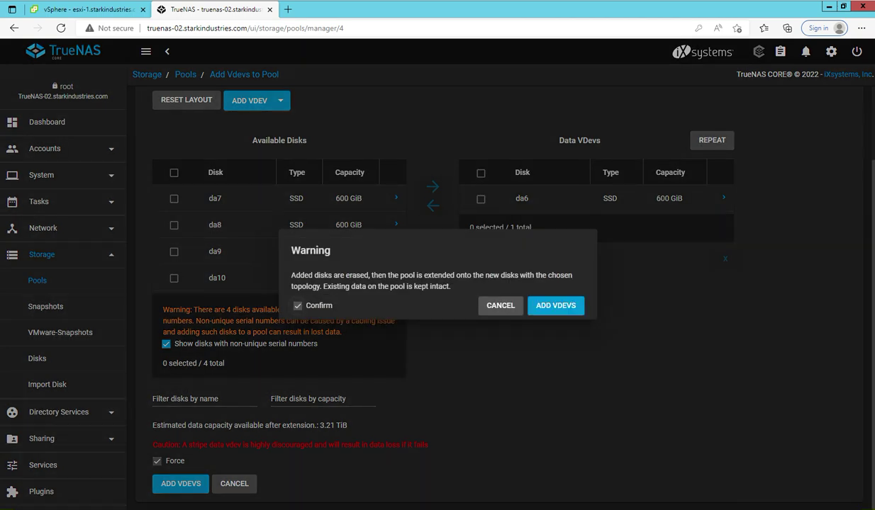
click(556, 306)
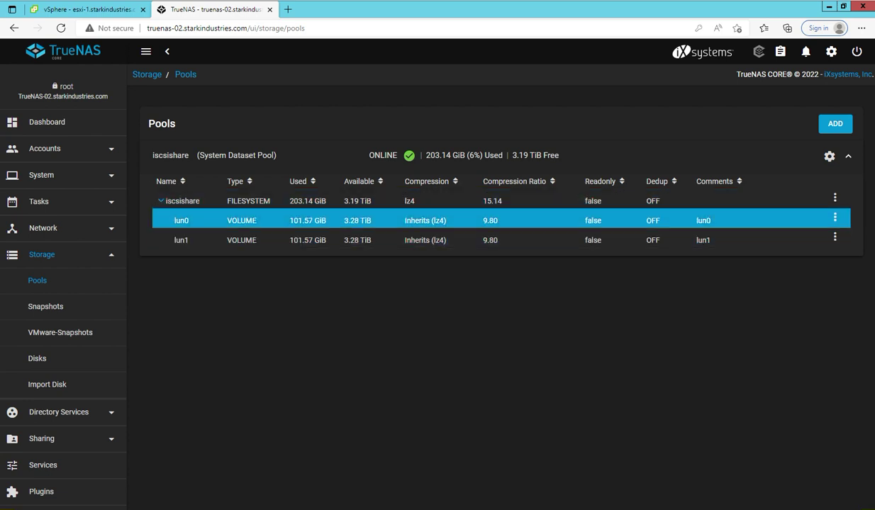
Edit the lun1 zvol, set its size to 500.00 GiB, and save the change
drag(170, 241, 364, 240)
click(366, 246)
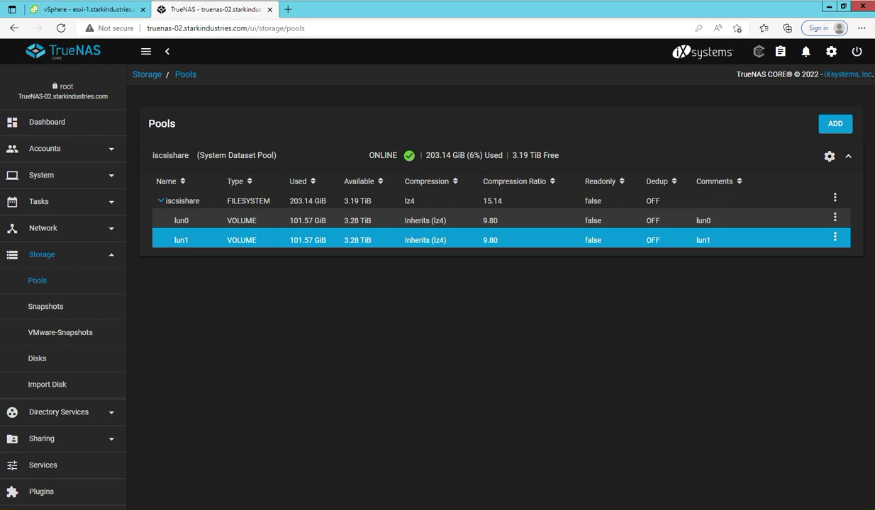
click(835, 237)
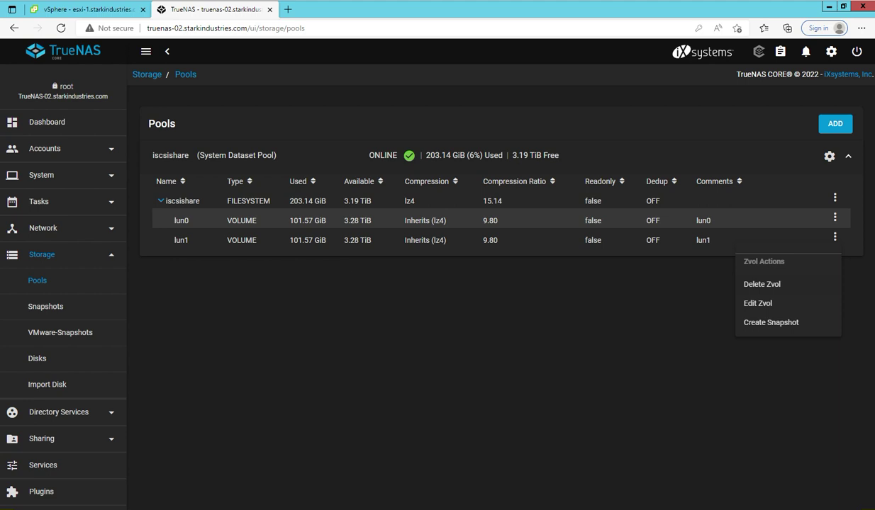
click(757, 303)
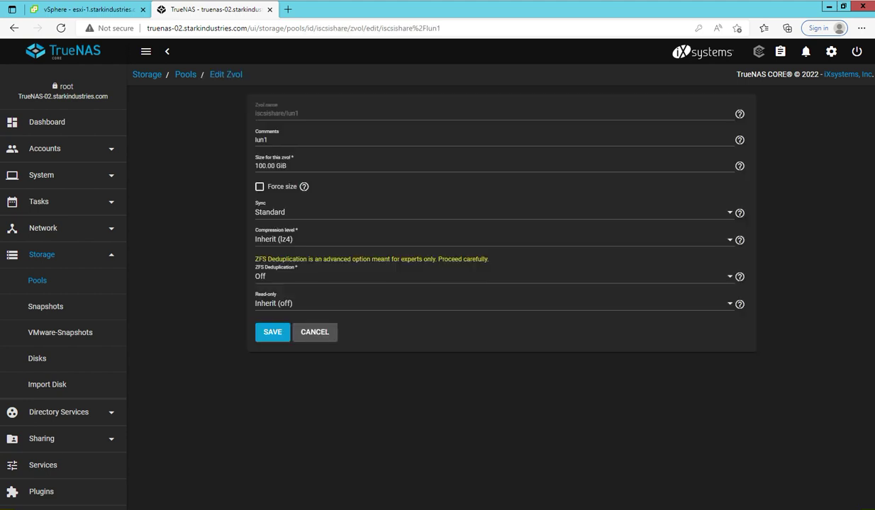
click(287, 165)
key(BackSpace)
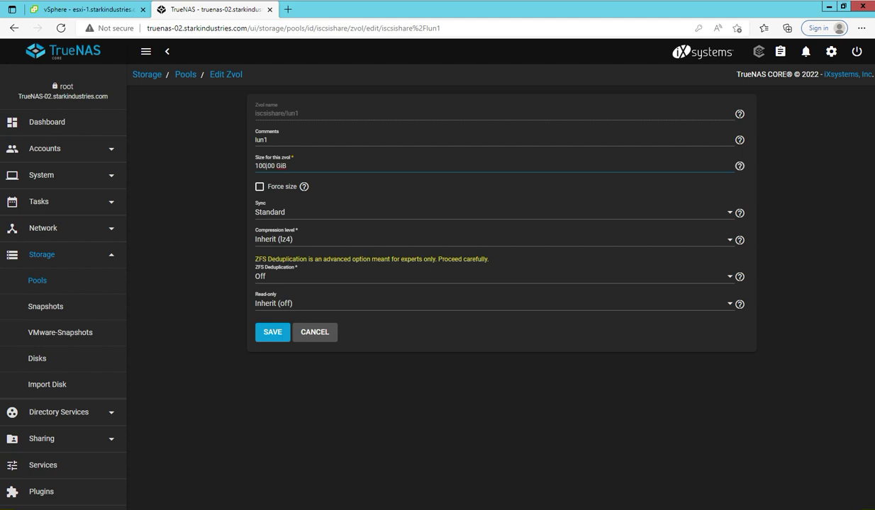
key(BackSpace)
key(BackSpace)
key(BackSpace)
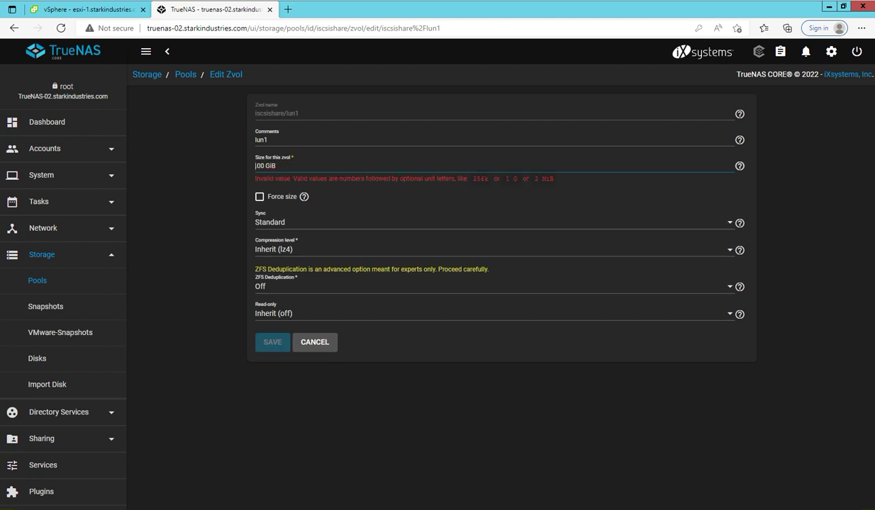
text(400.)
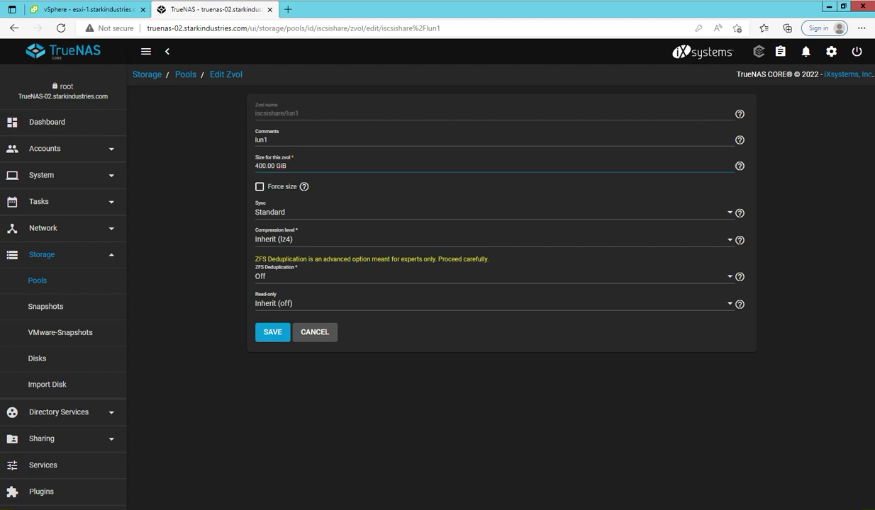
key(BackSpace)
text(5)
key(Return)
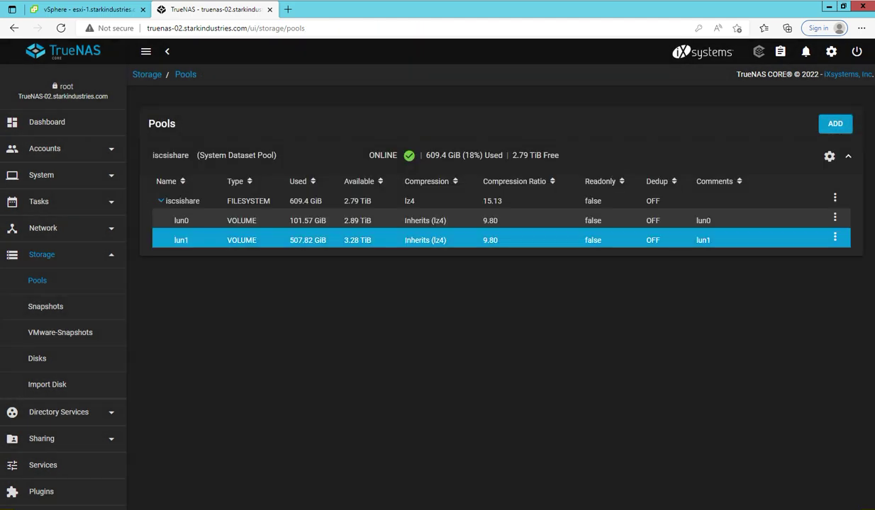
Check lun1's used space, switch to the vSphere Client, and sort the vmhba65 devices by capacity and then by LUN
drag(290, 241, 327, 241)
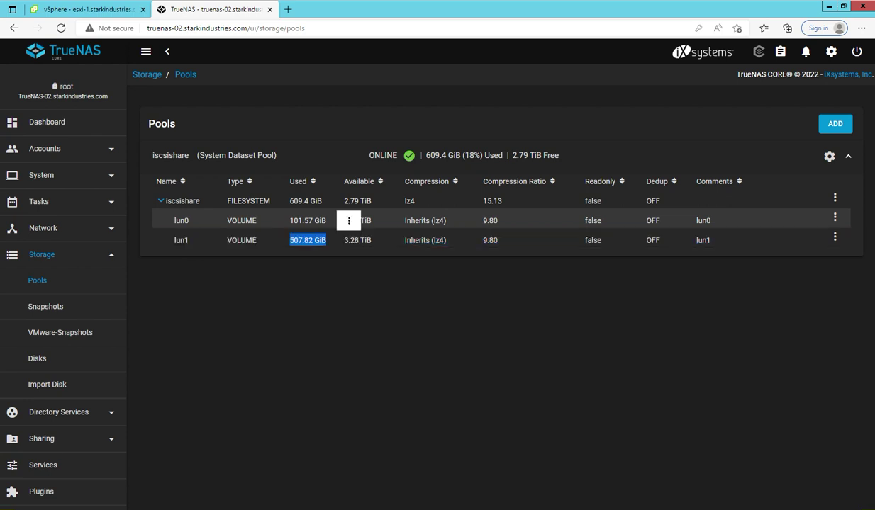
click(330, 223)
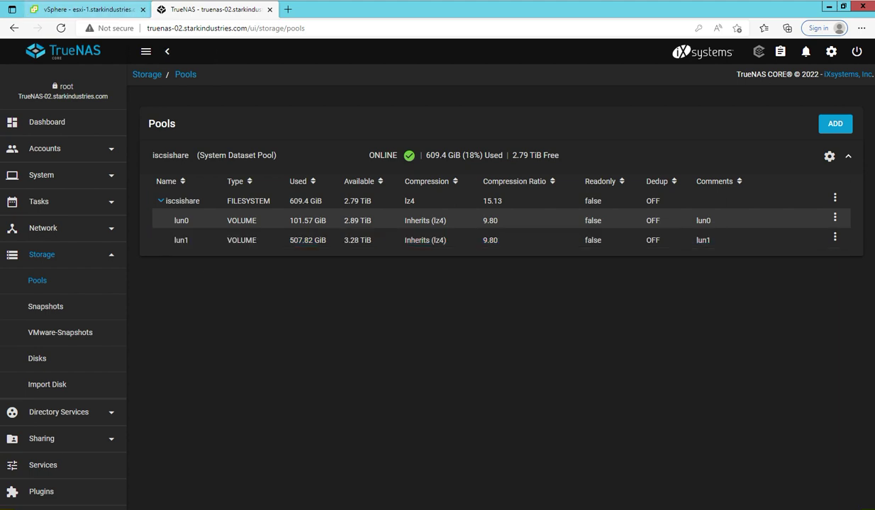
click(88, 10)
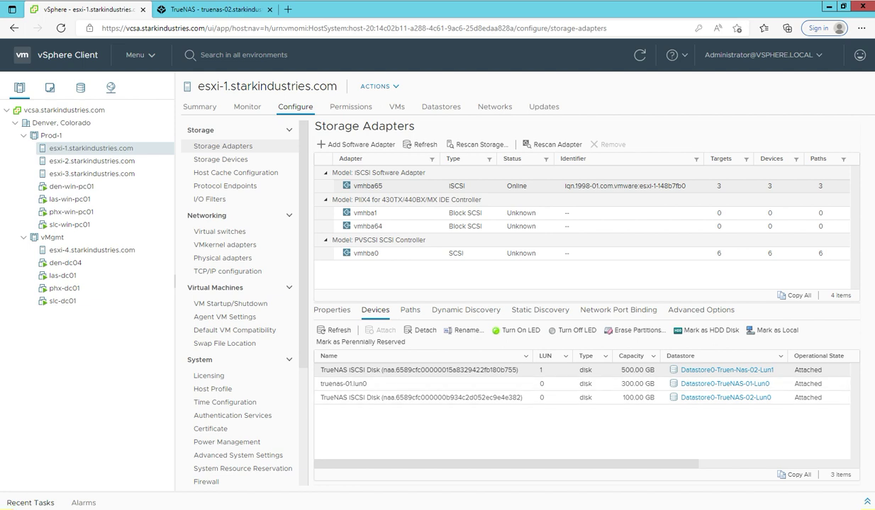
click(631, 356)
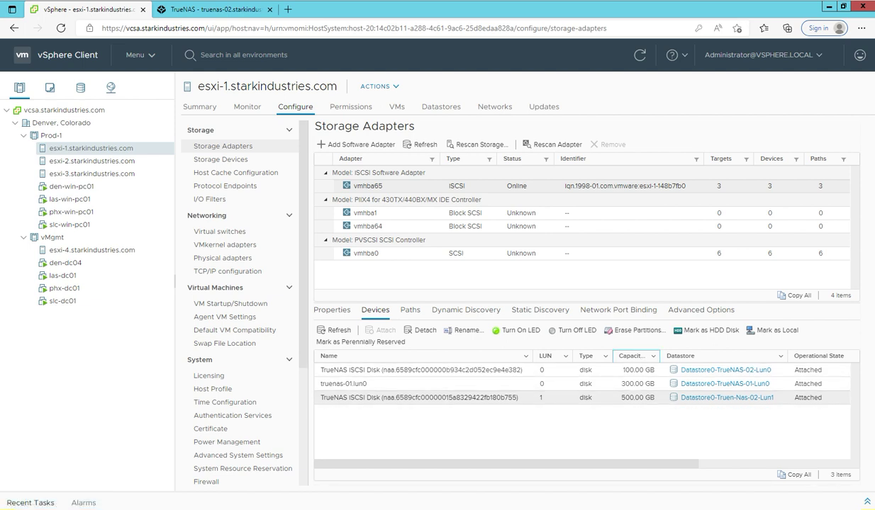
click(546, 356)
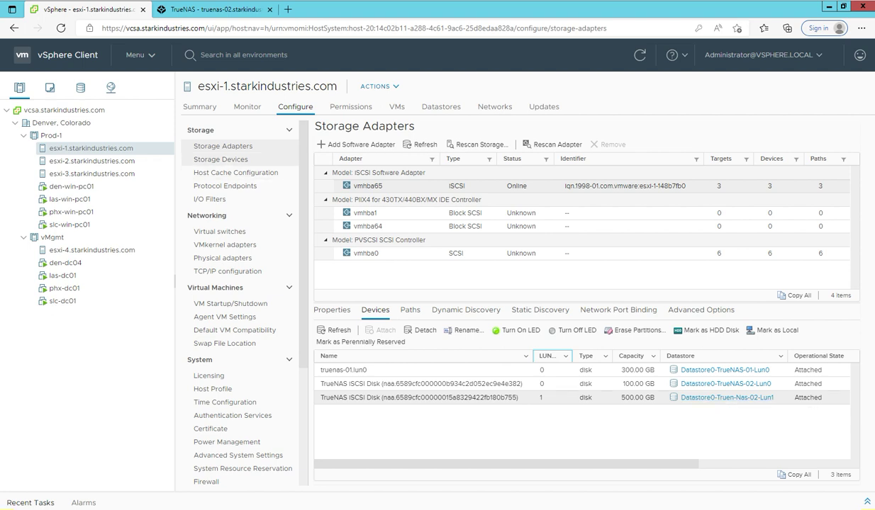
Show the datastore inventory and review the summaries of Datastore0-TrueNAS-02-Lun0 and Datastore0-Truen-Nas-02-Lun1
click(81, 87)
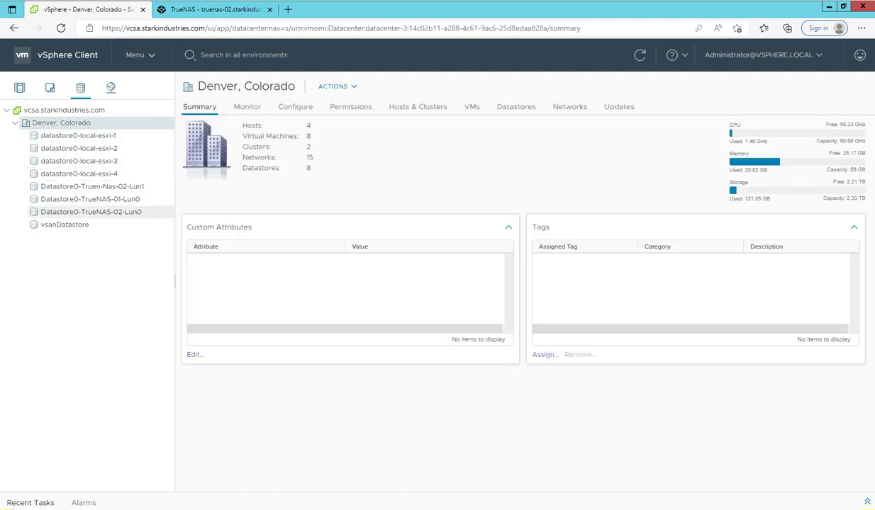
click(91, 212)
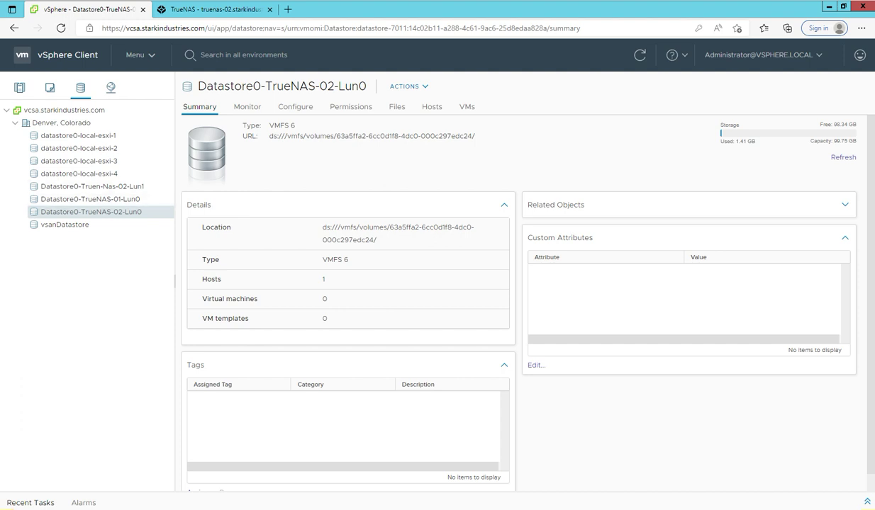
click(93, 186)
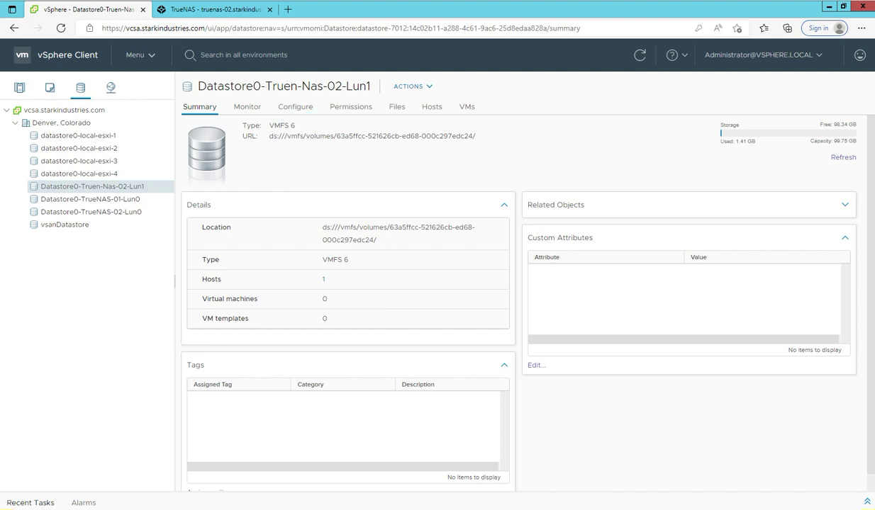
Open the device backing of Datastore0-Truen-Nas-02-Lun1 and examine the capacity of its TrueNAS iSCSI disk
click(294, 106)
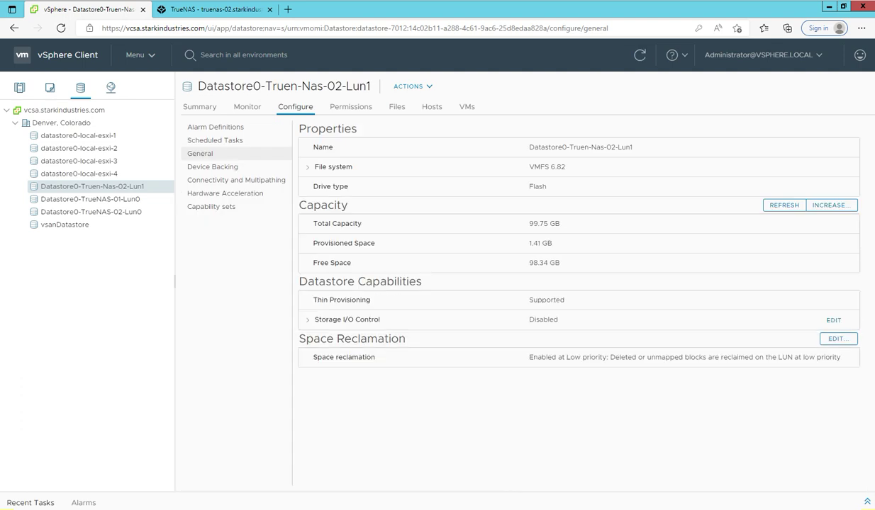
click(212, 167)
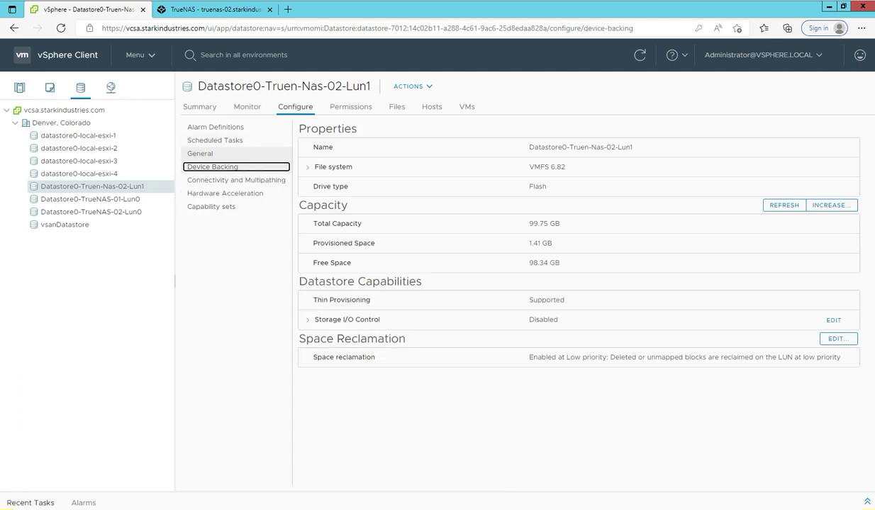
click(407, 155)
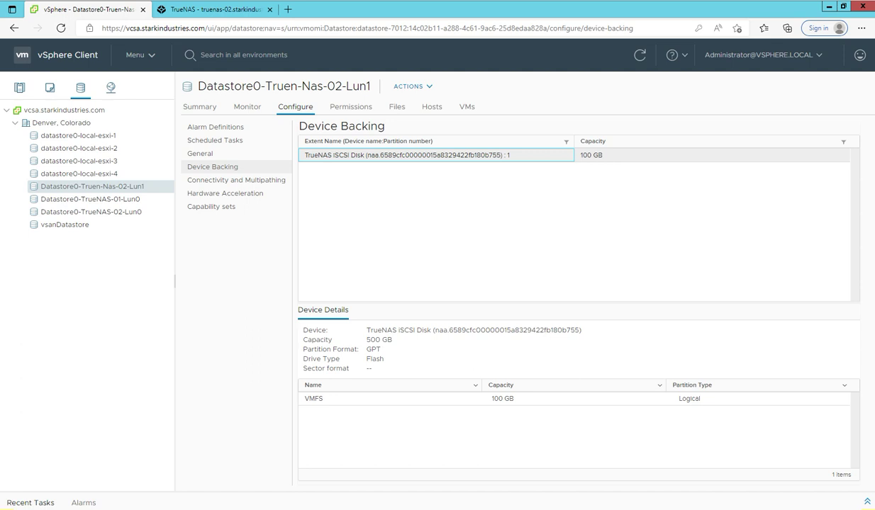
drag(366, 339, 392, 339)
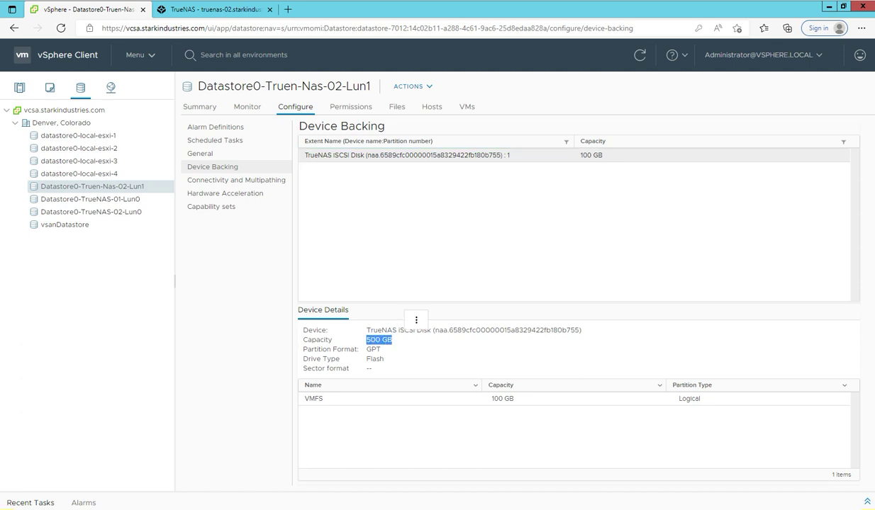
click(394, 314)
drag(303, 340, 393, 340)
click(405, 340)
drag(392, 341, 366, 340)
Increase the capacity of Datastore0-Truen-Nas-02-Lun1 by 400 GB, expanding it into the free space on the LUN 1 TrueNAS iSCSI disk
right_click(138, 187)
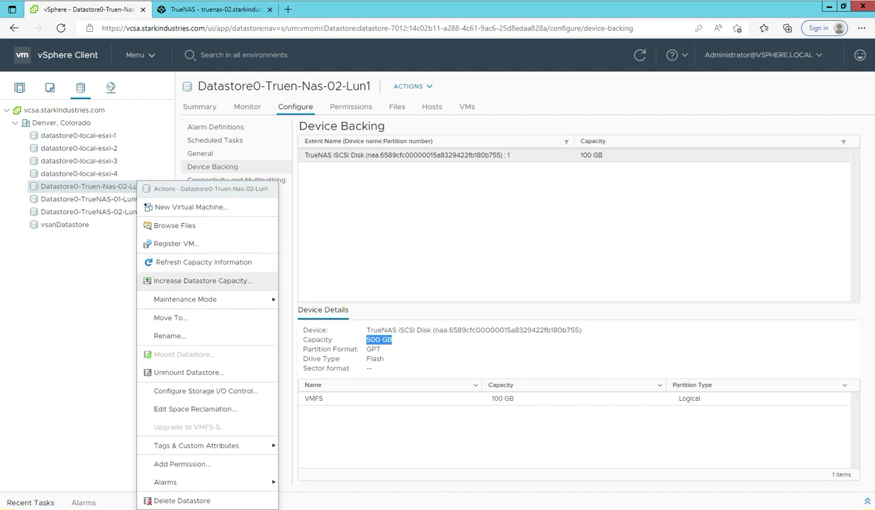
click(203, 281)
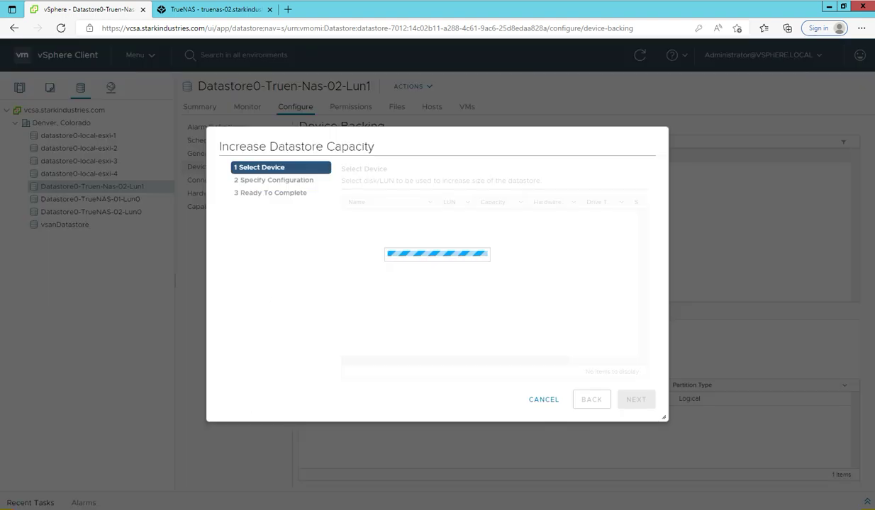
click(388, 216)
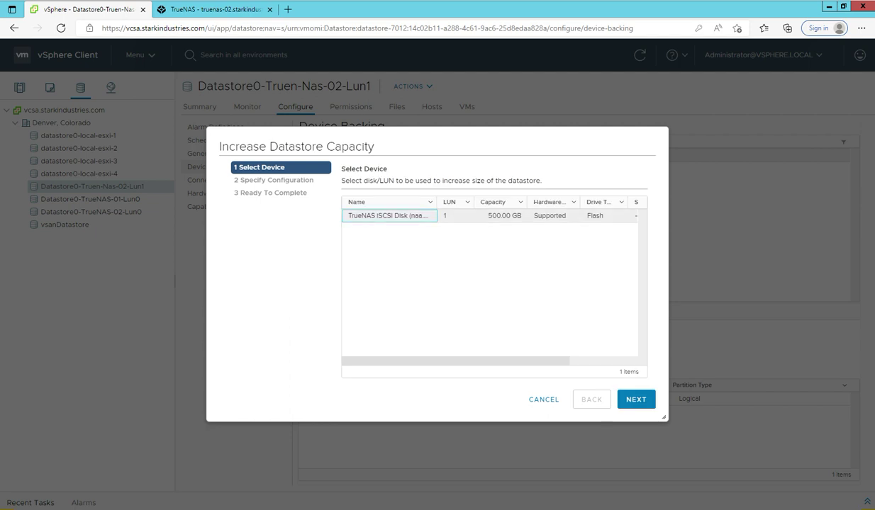
mouse_move(482, 362)
mouse_down()
mouse_move(551, 362)
mouse_move(482, 362)
mouse_up()
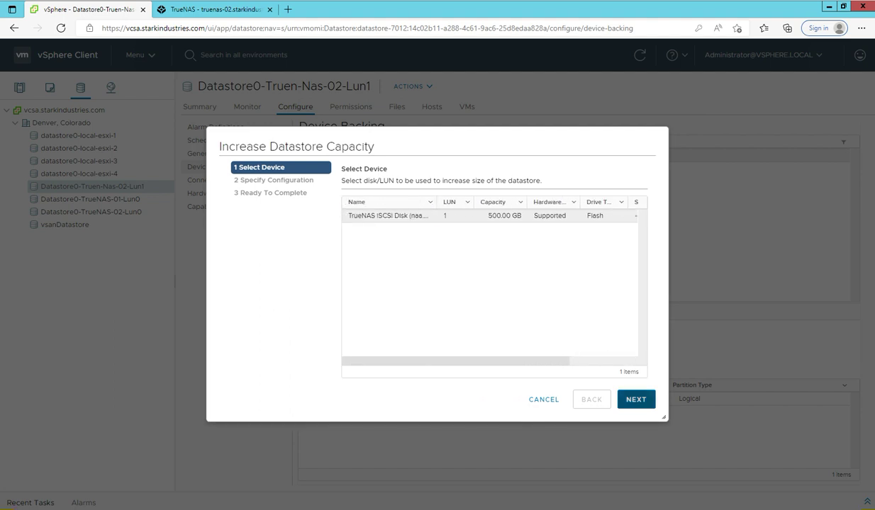
click(636, 399)
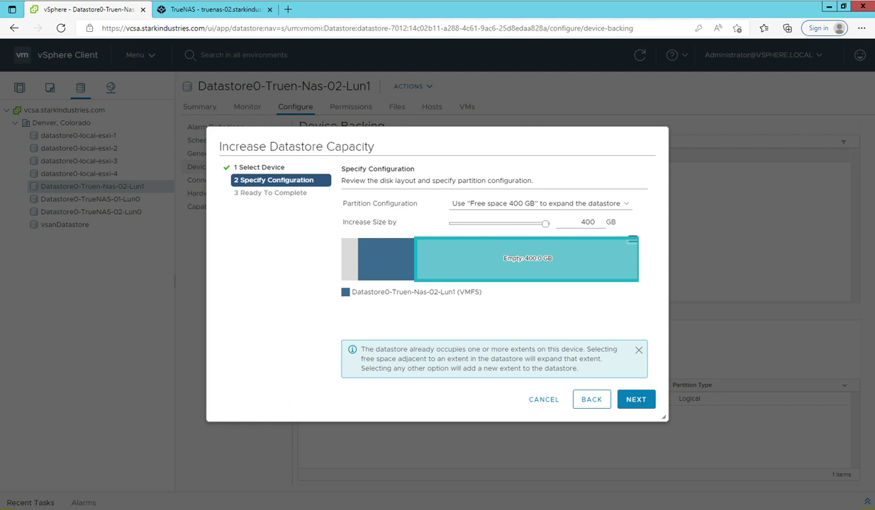
mouse_move(527, 260)
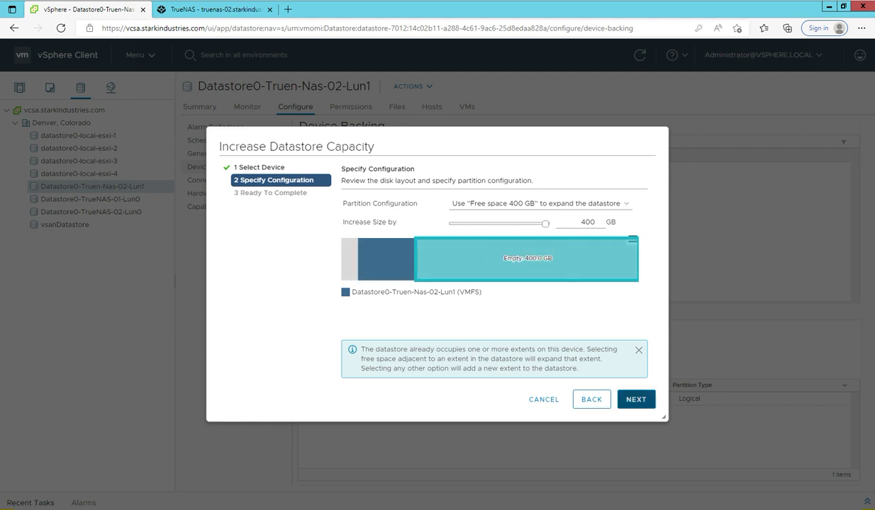
click(636, 399)
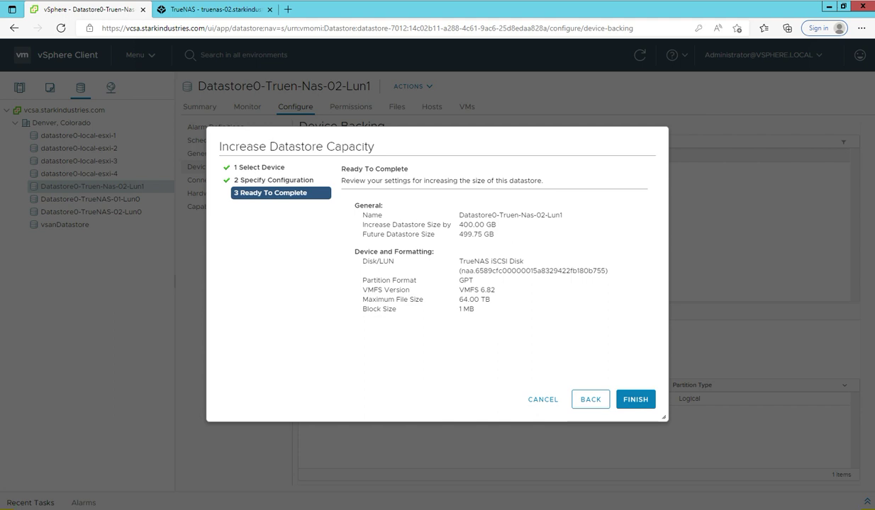
drag(457, 234, 494, 235)
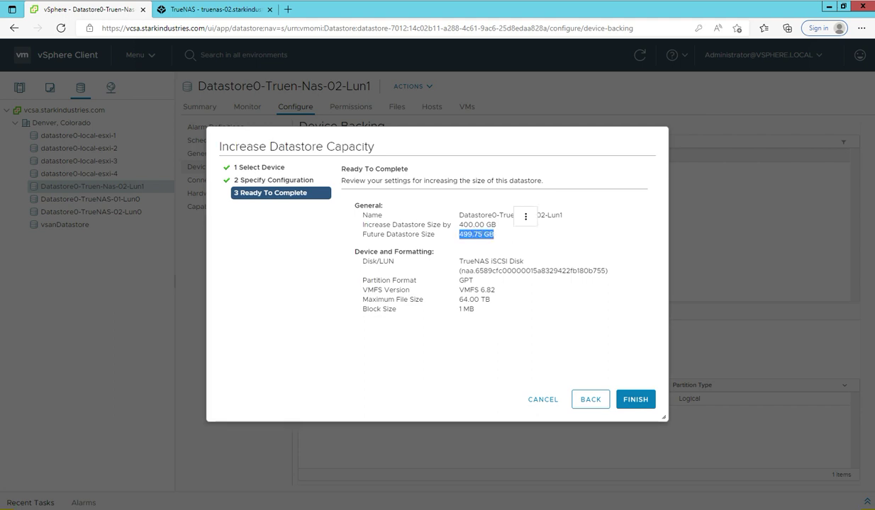
click(635, 400)
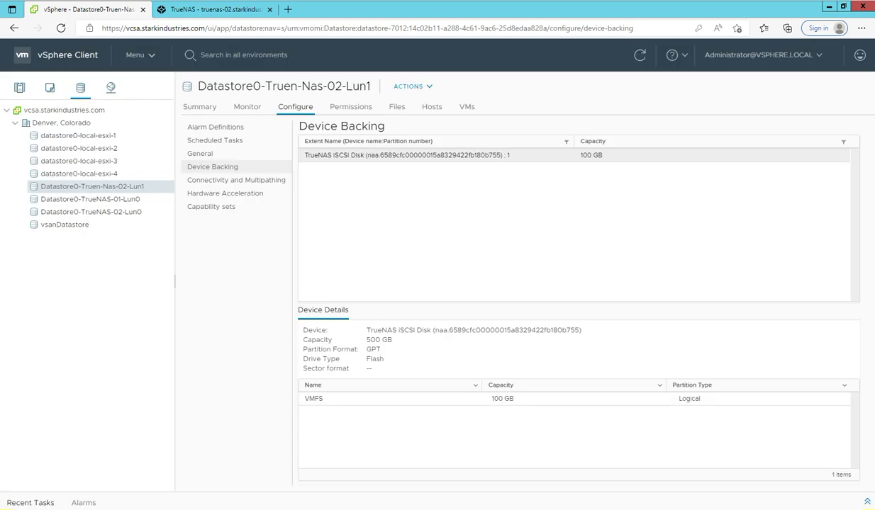
Check the datastore's extent and device capacity in its device backing, and sort the vmhba65 devices on esxi-1 by LUN
click(425, 156)
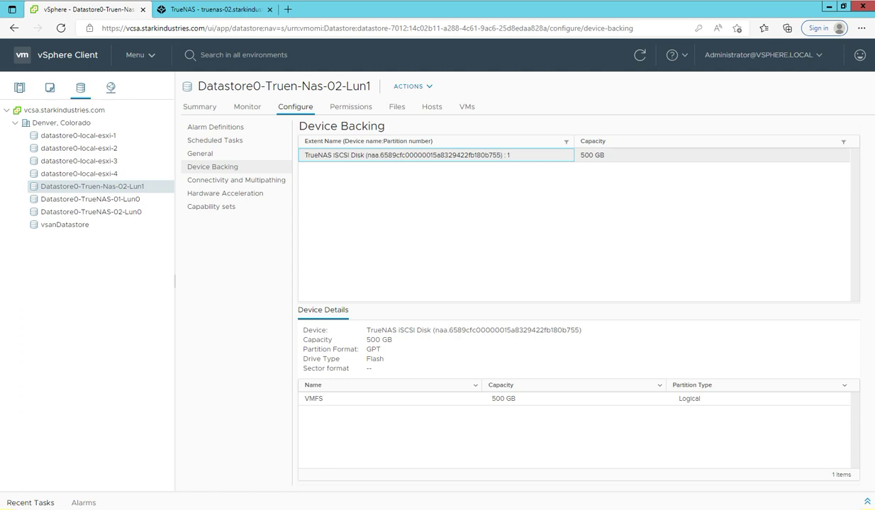
mouse_move(302, 330)
mouse_down()
mouse_move(324, 341)
mouse_move(394, 340)
mouse_move(303, 340)
mouse_up()
click(413, 323)
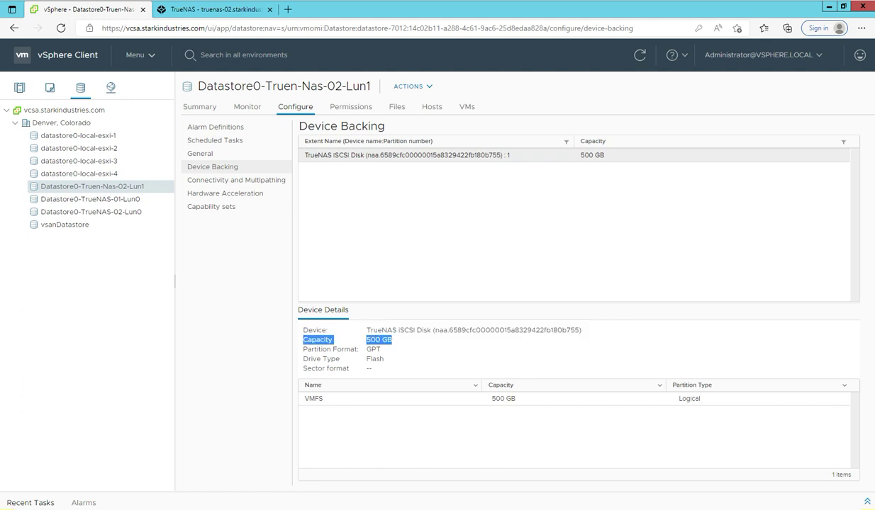
click(324, 323)
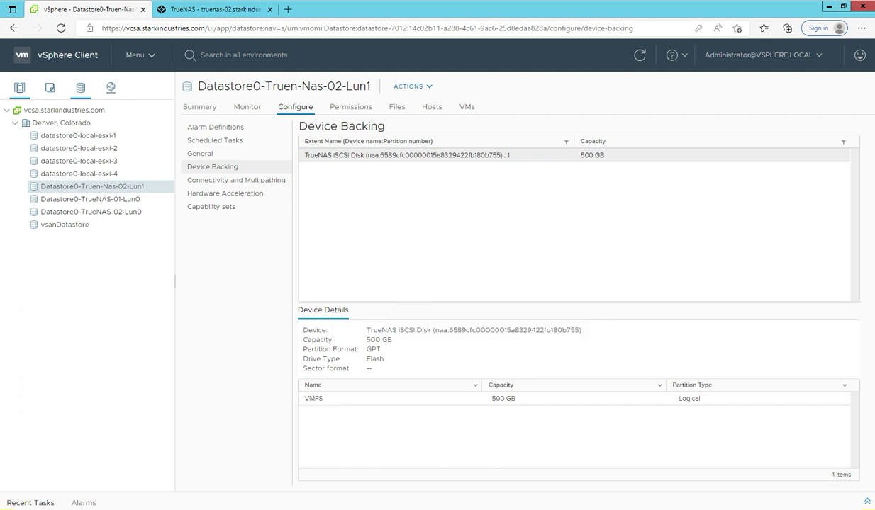
click(20, 88)
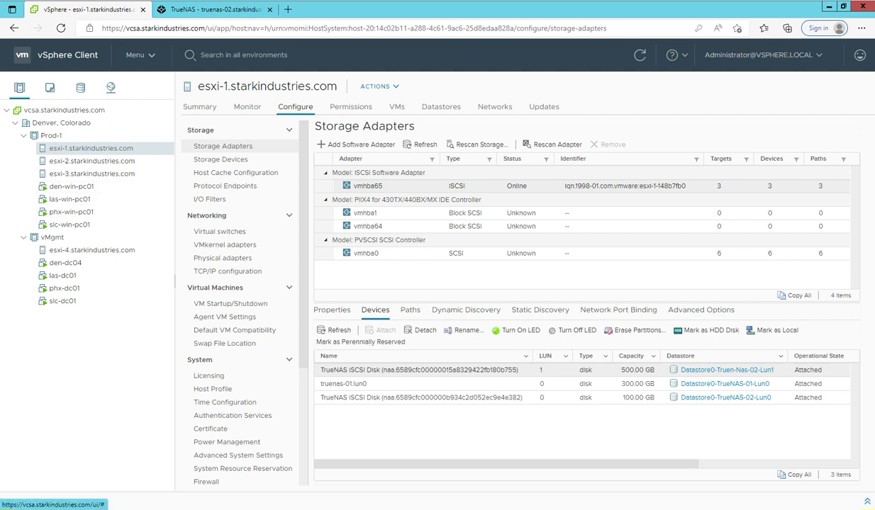
click(545, 357)
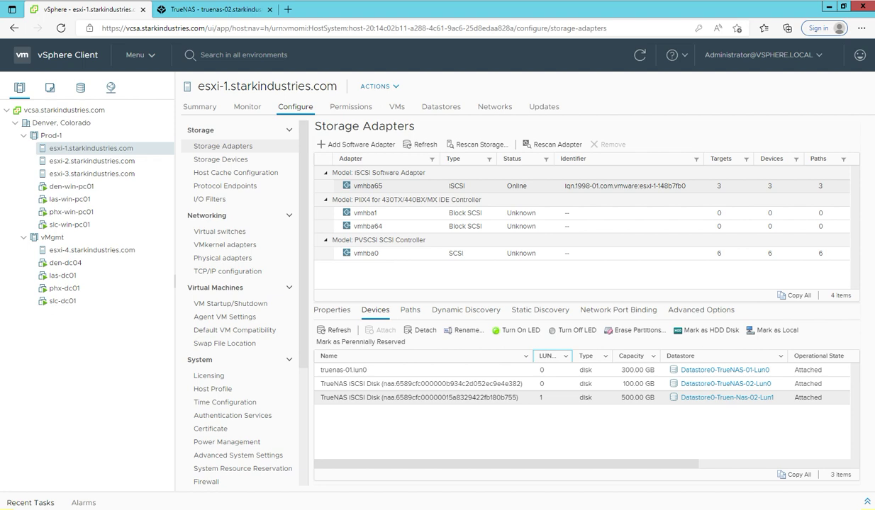